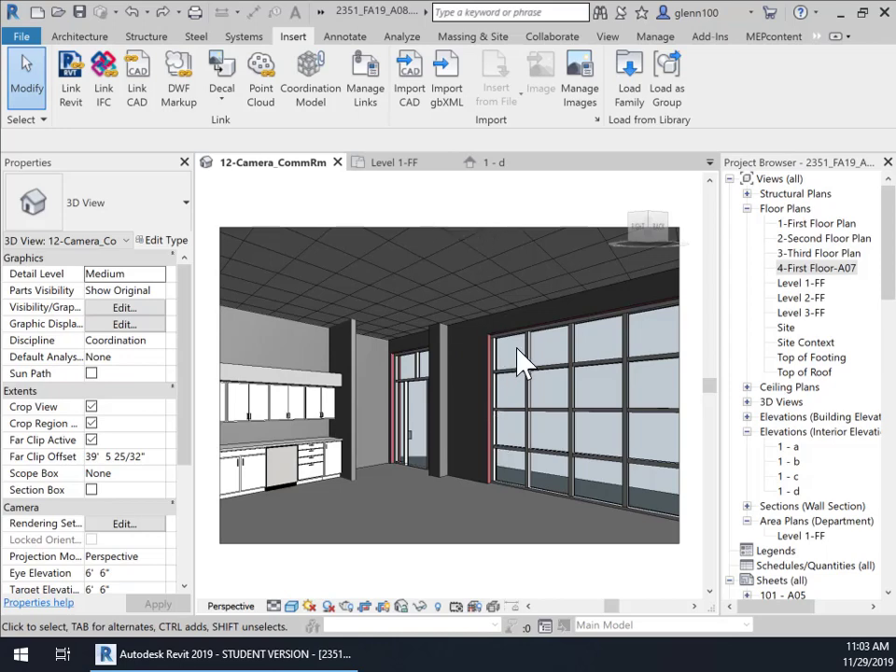
Step: Open the Level 1-FF floor plan and select the 1 - c interior elevation marker in the community room
click(407, 166)
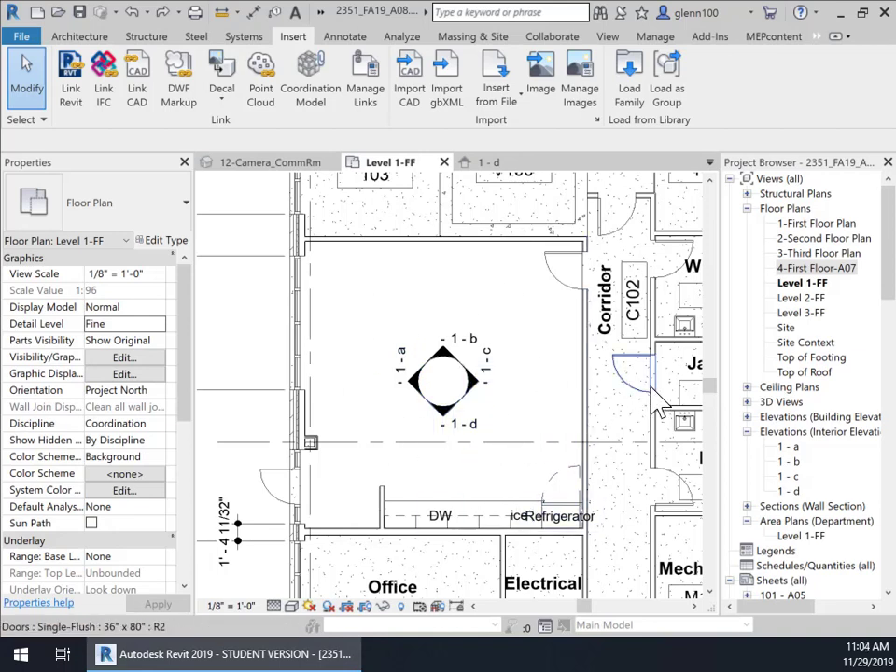
click(813, 285)
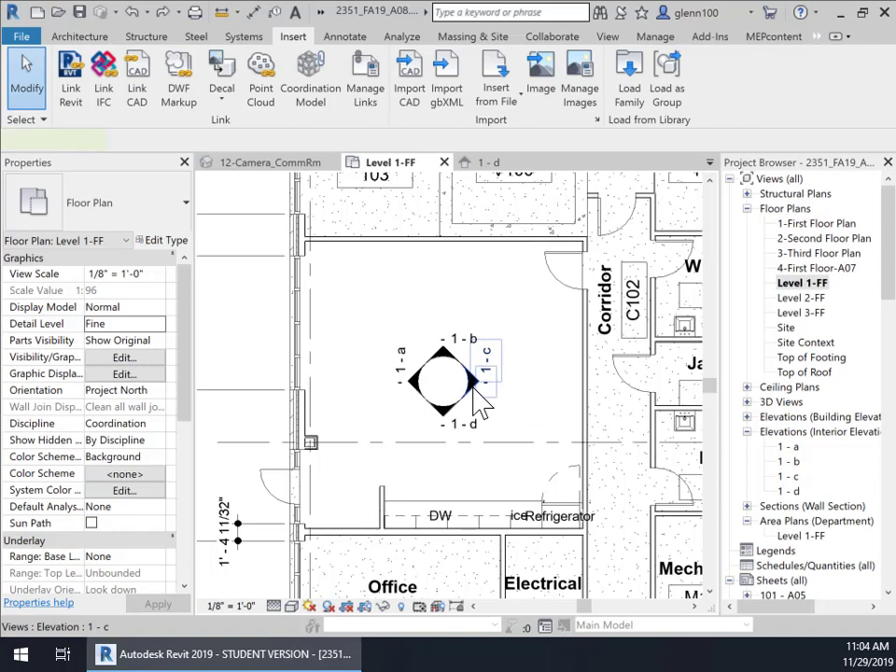
click(473, 387)
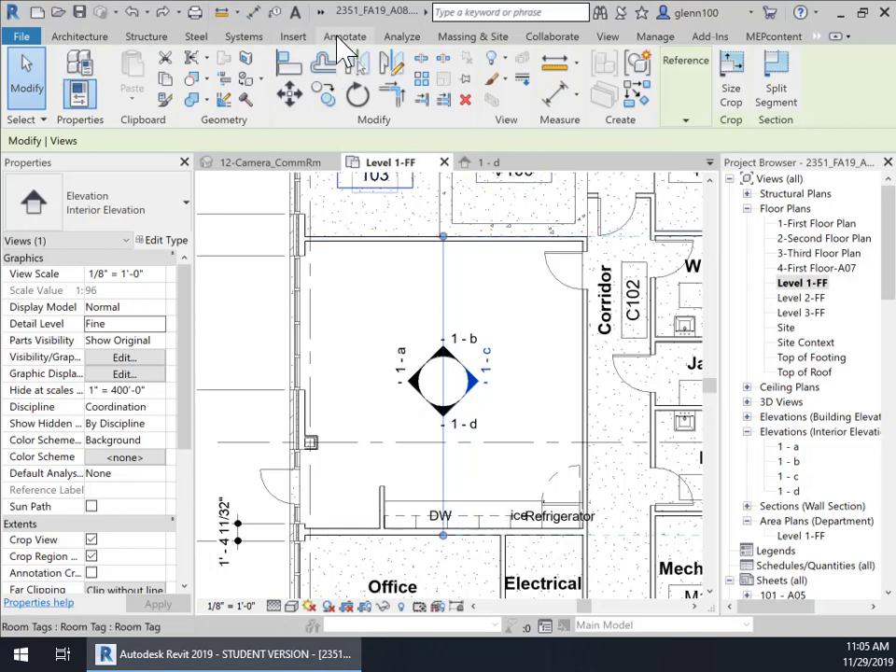
Step: Load the Tall Cabinet-Double Door(4).rfa family from the Tall Cabinets folder of the Casework library
click(293, 37)
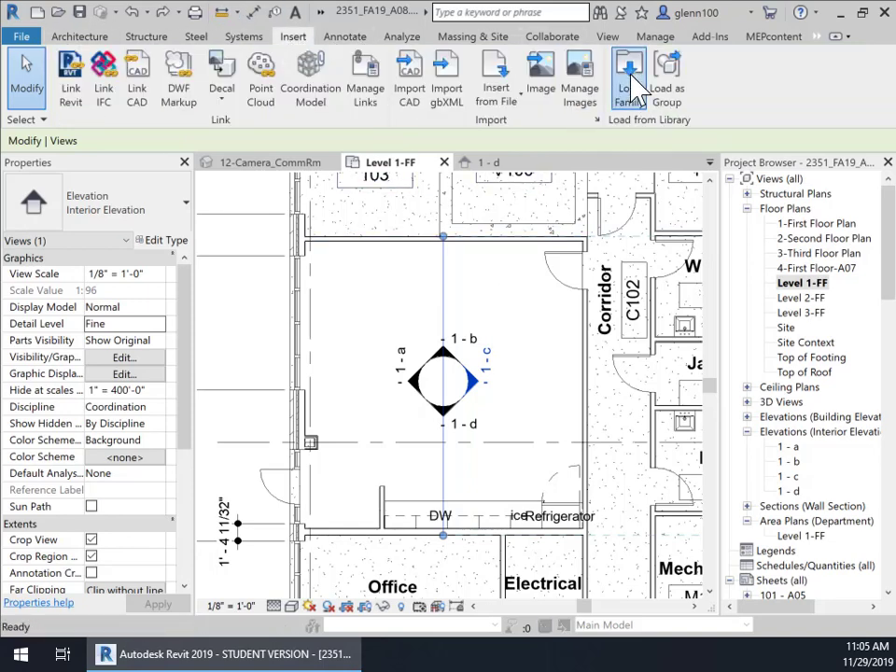
click(632, 86)
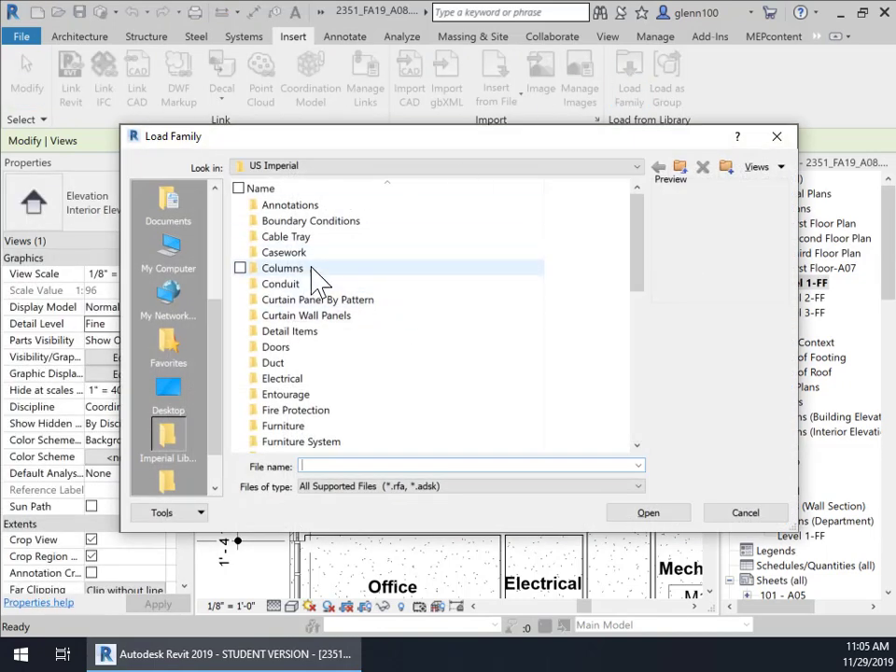
double_click(284, 251)
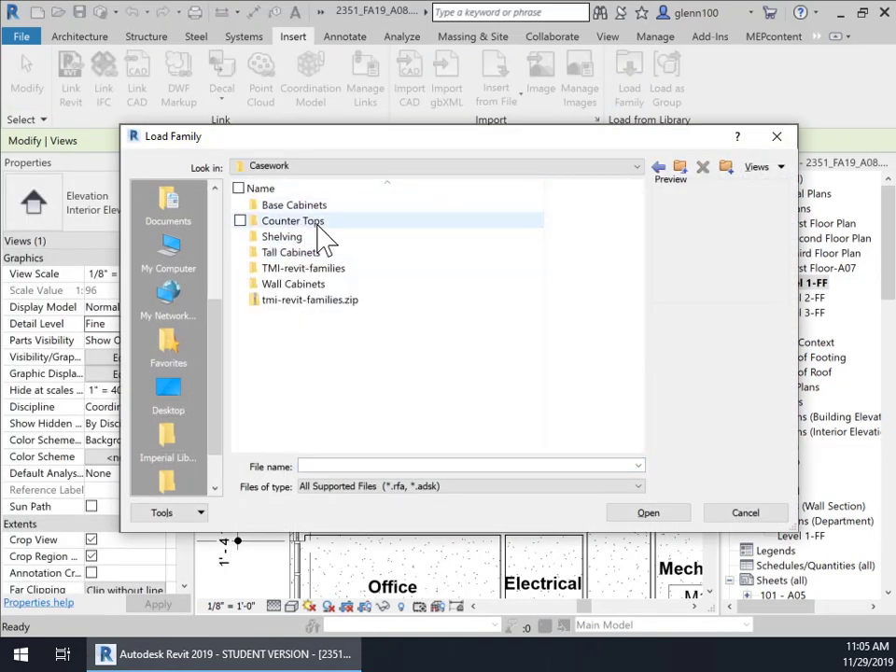
double_click(245, 253)
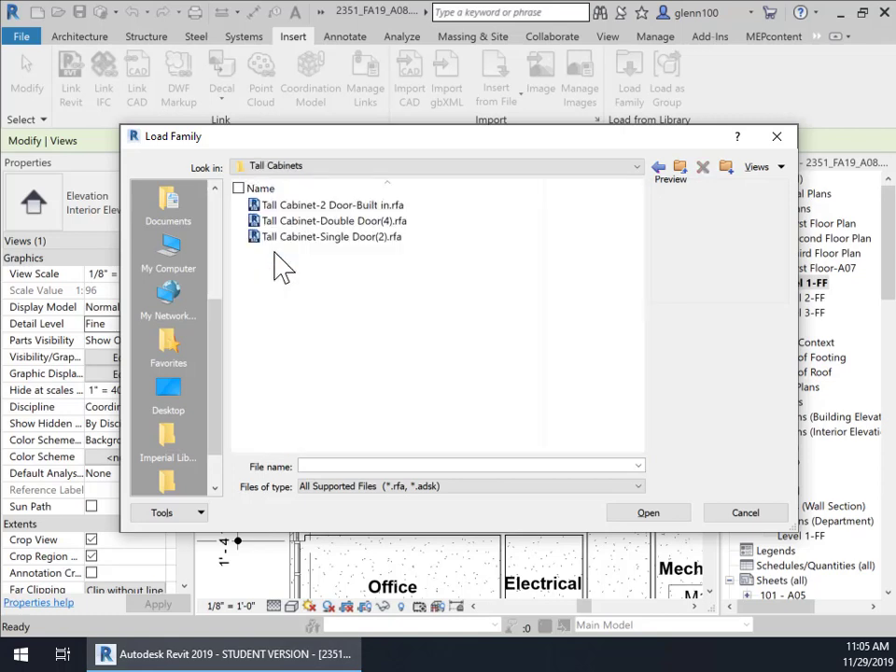
click(365, 209)
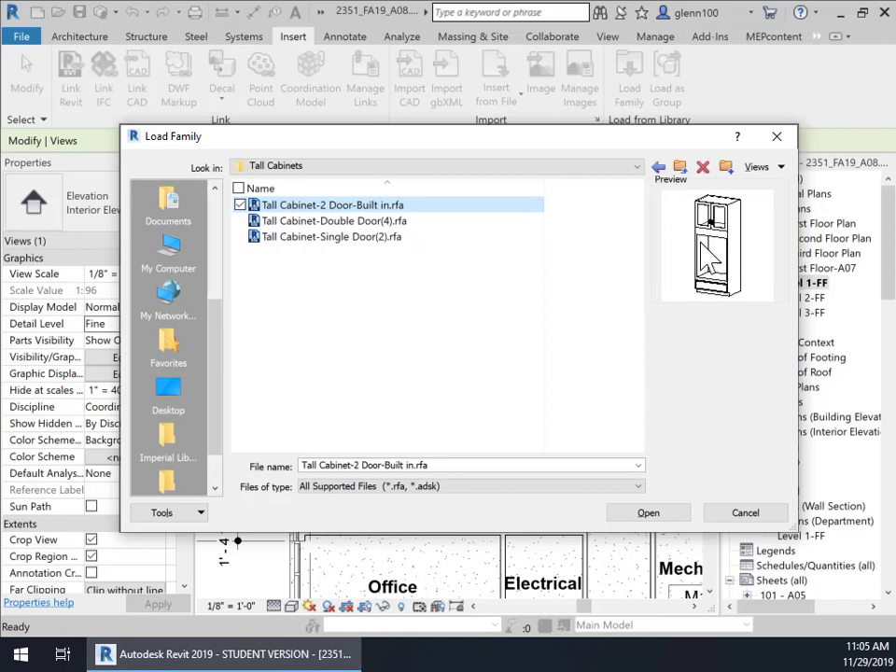
click(352, 223)
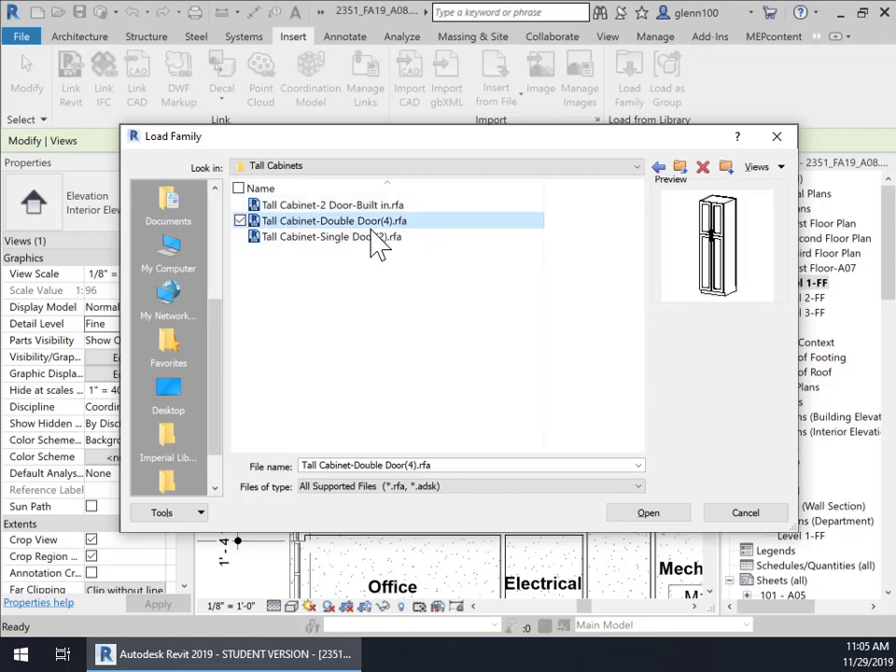
click(354, 239)
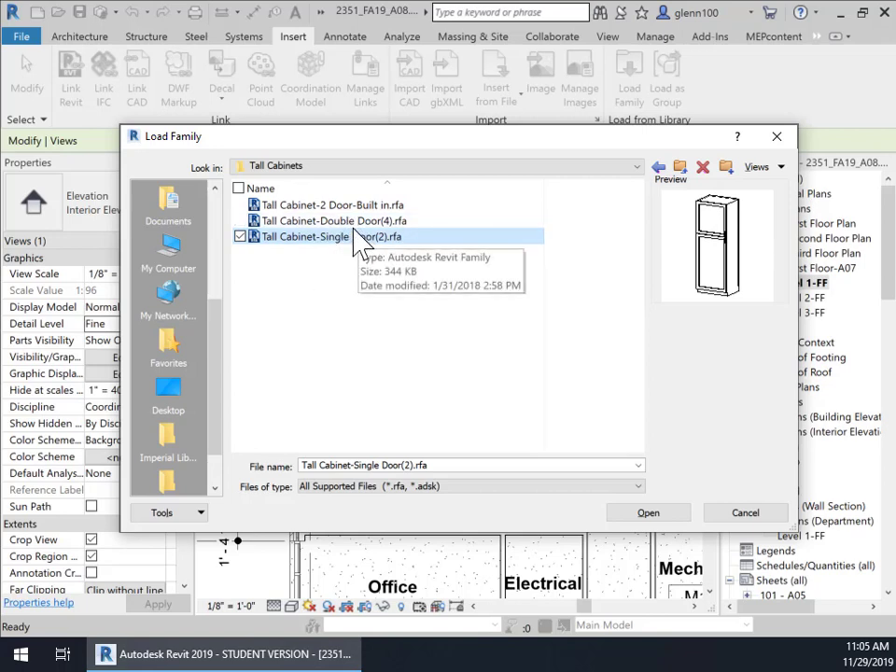
click(294, 222)
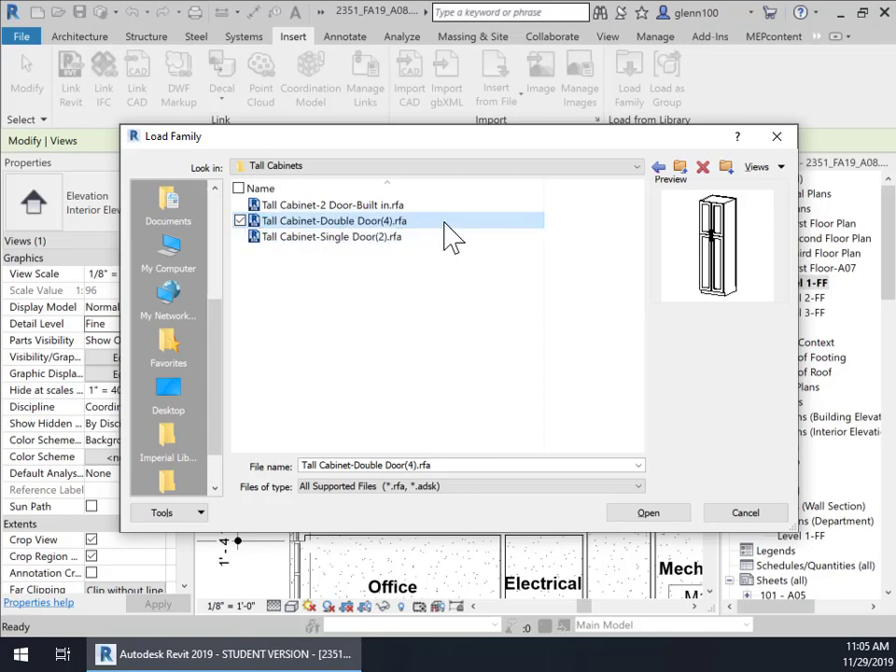
click(649, 514)
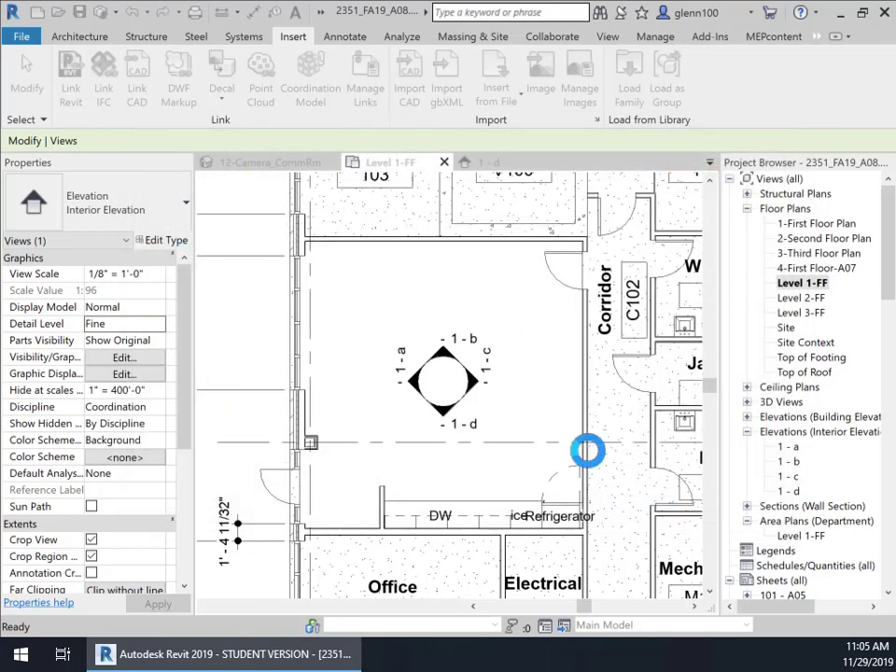
Step: Place one 36" Tall Cabinet-Double Door(4) against the room wall opposite the kitchen counter on Level 1-FF
drag(888, 241, 892, 359)
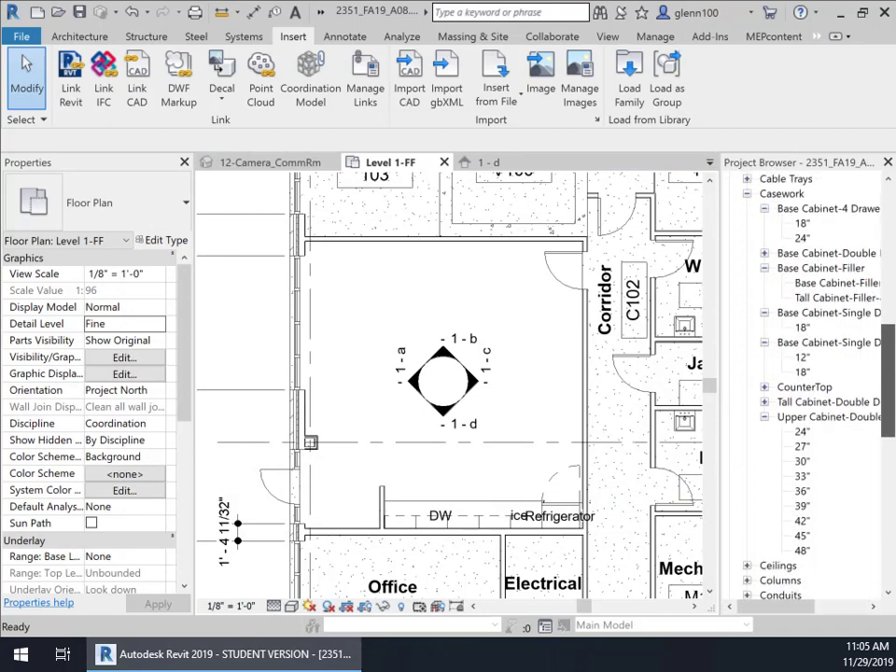
click(764, 417)
click(764, 401)
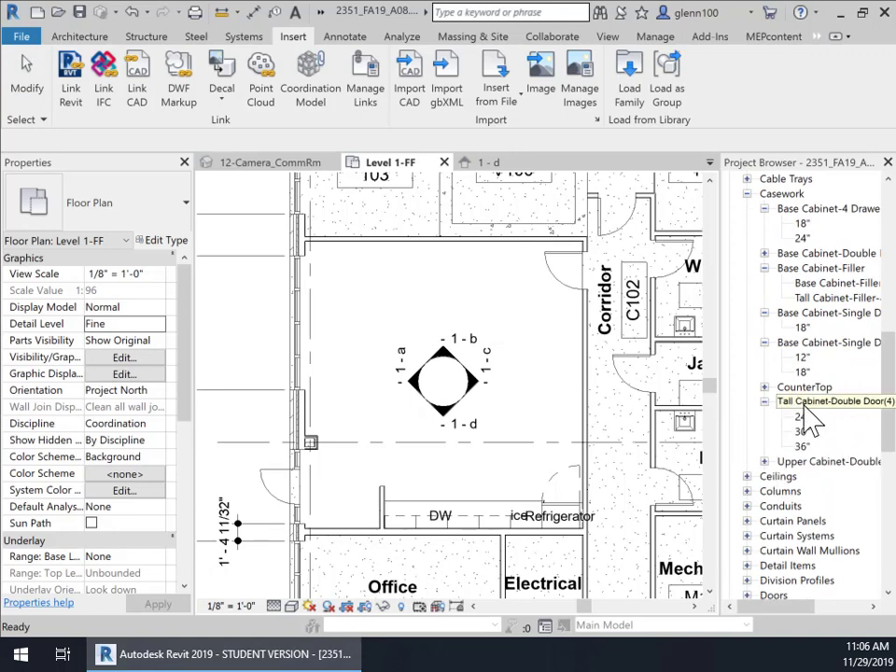
click(808, 451)
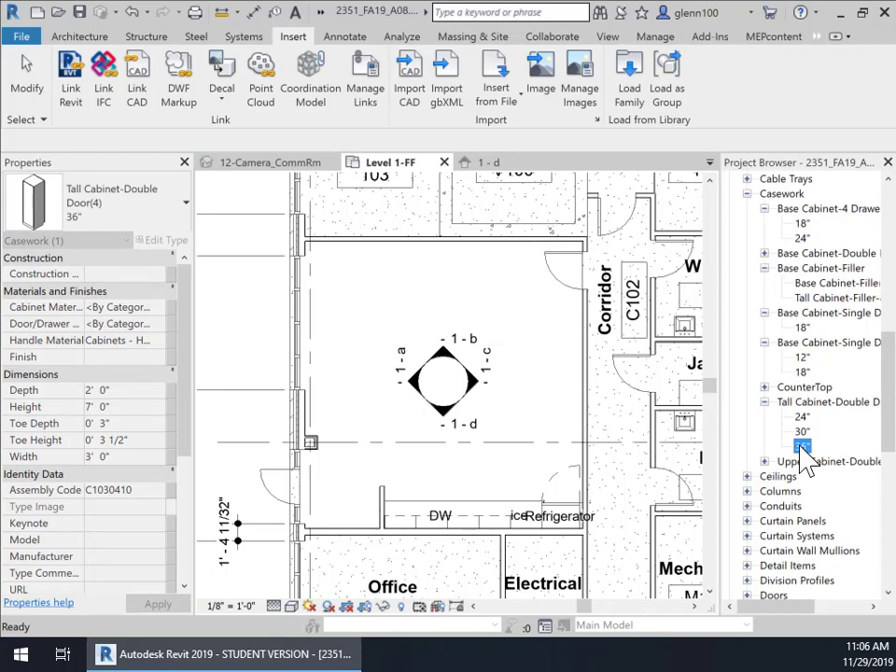
drag(425, 287, 420, 291)
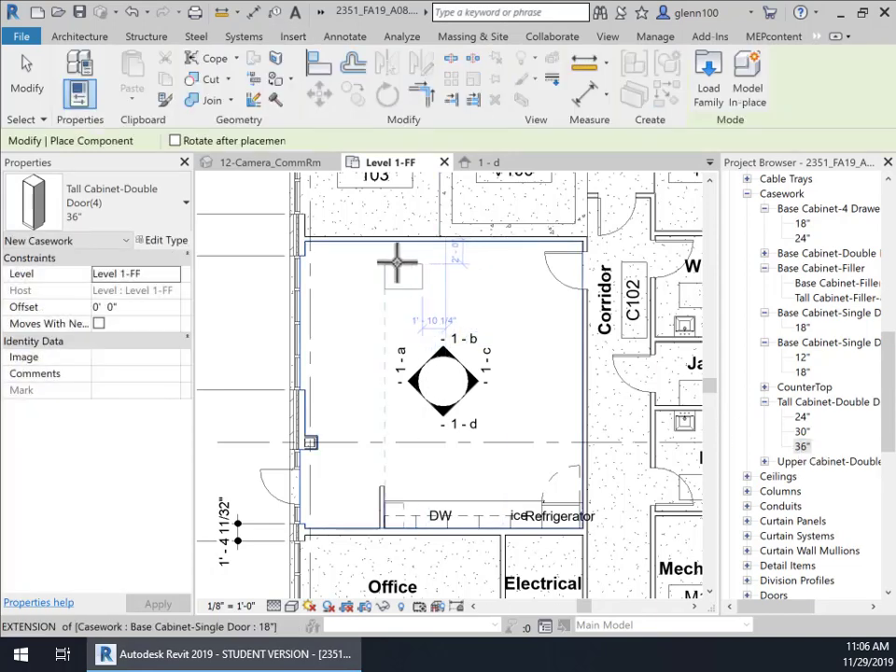
scroll(395, 264, up, 1)
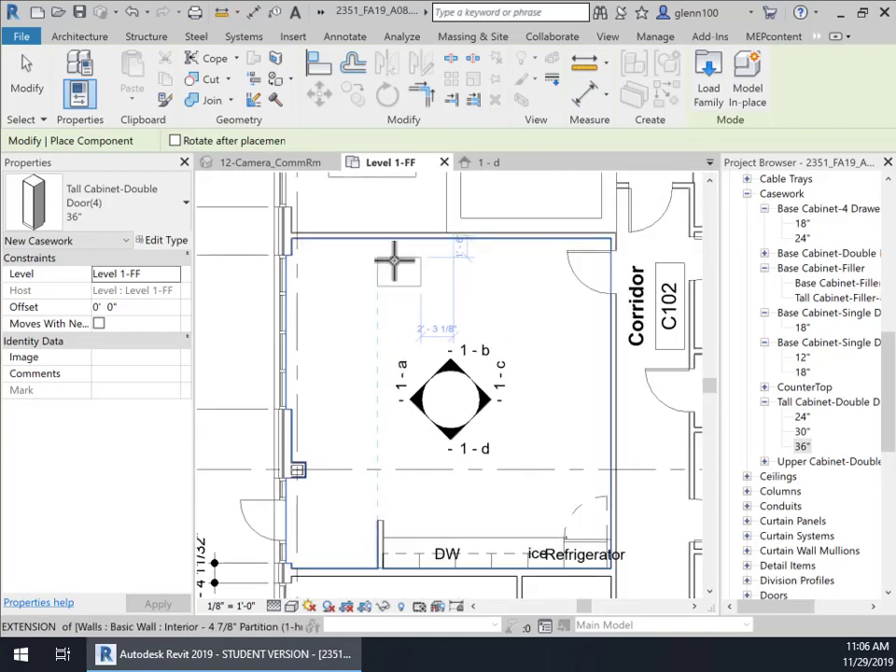
scroll(395, 264, up, 2)
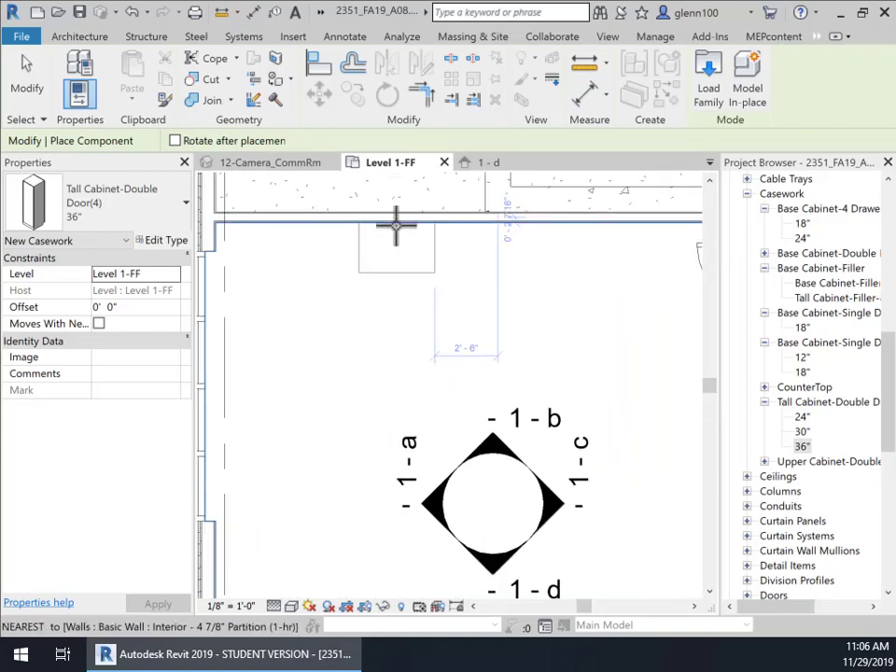
click(396, 224)
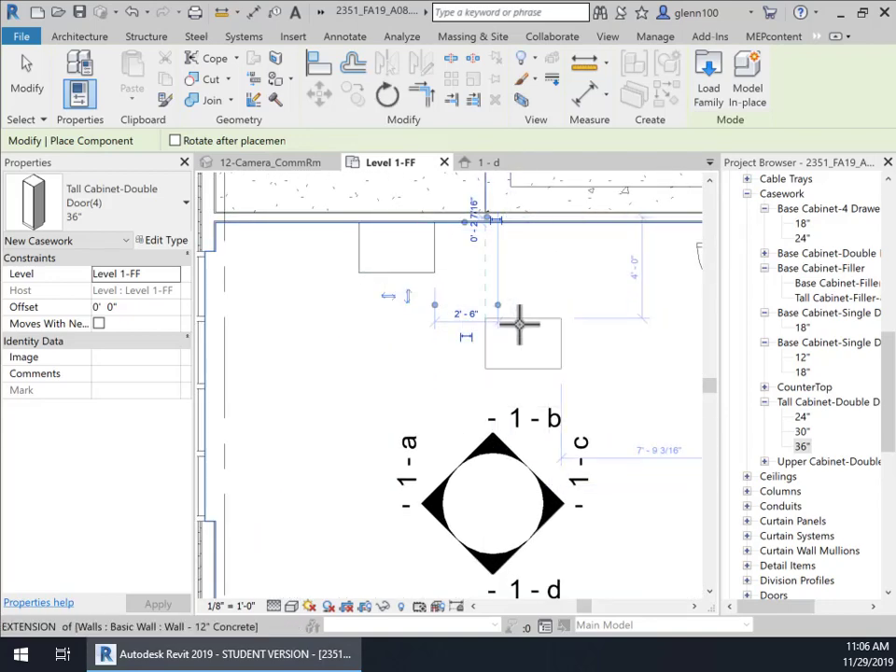
key(Escape)
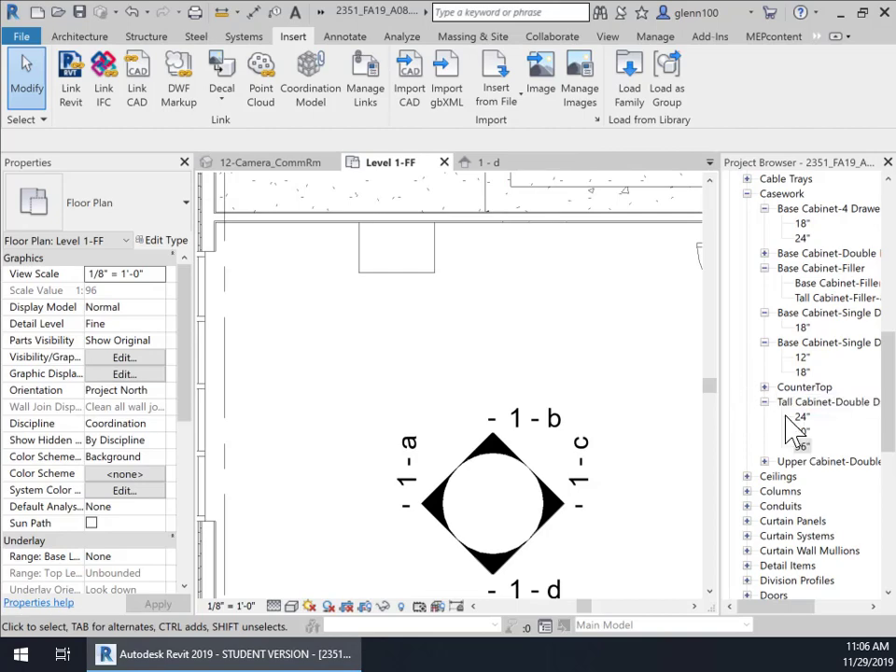
Step: Open the 1 - b interior elevation view
drag(885, 380, 885, 261)
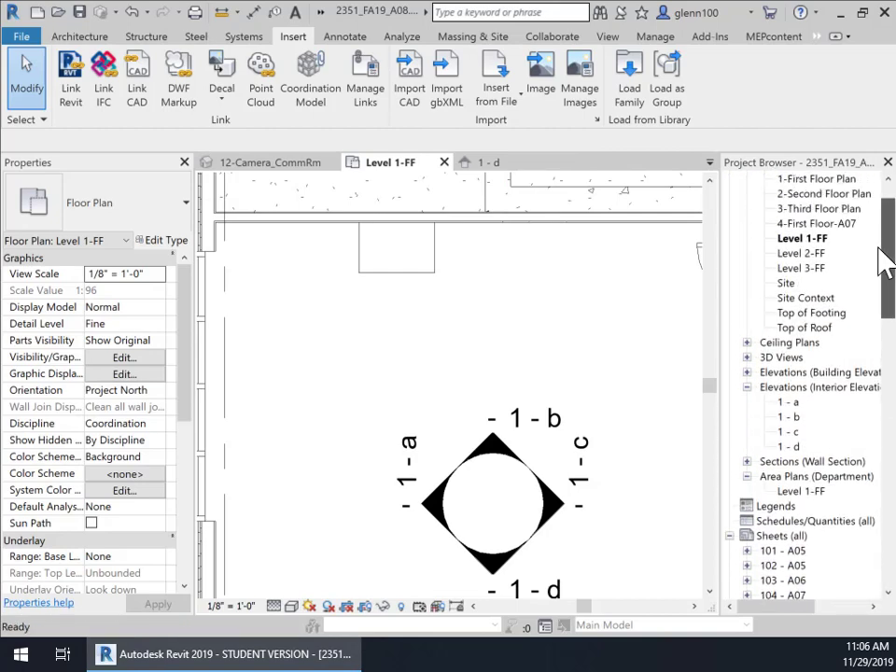
click(788, 417)
double_click(789, 417)
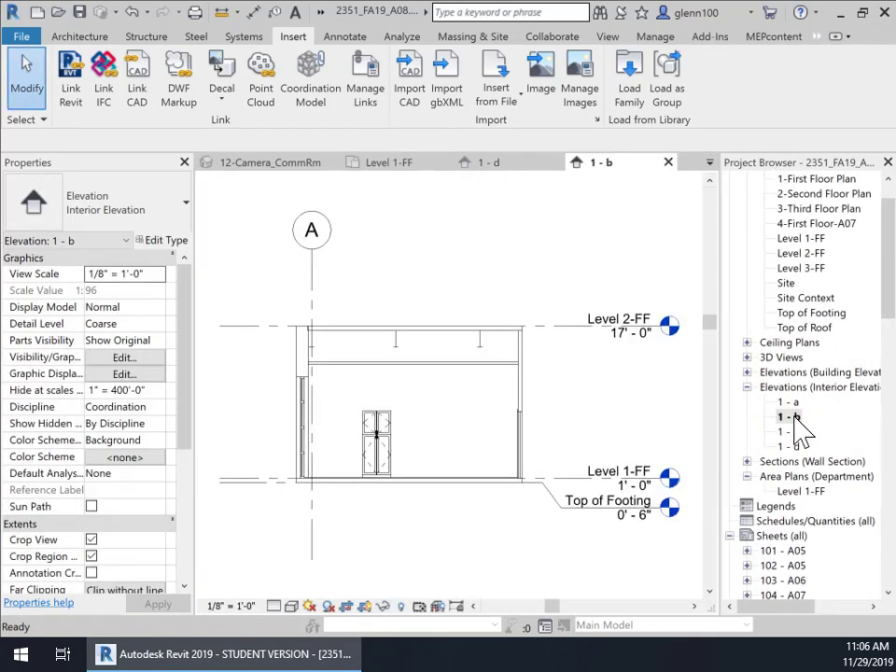
Step: Copy the tall cabinet once so the copy sits flush against its right side
scroll(448, 429, up, 3)
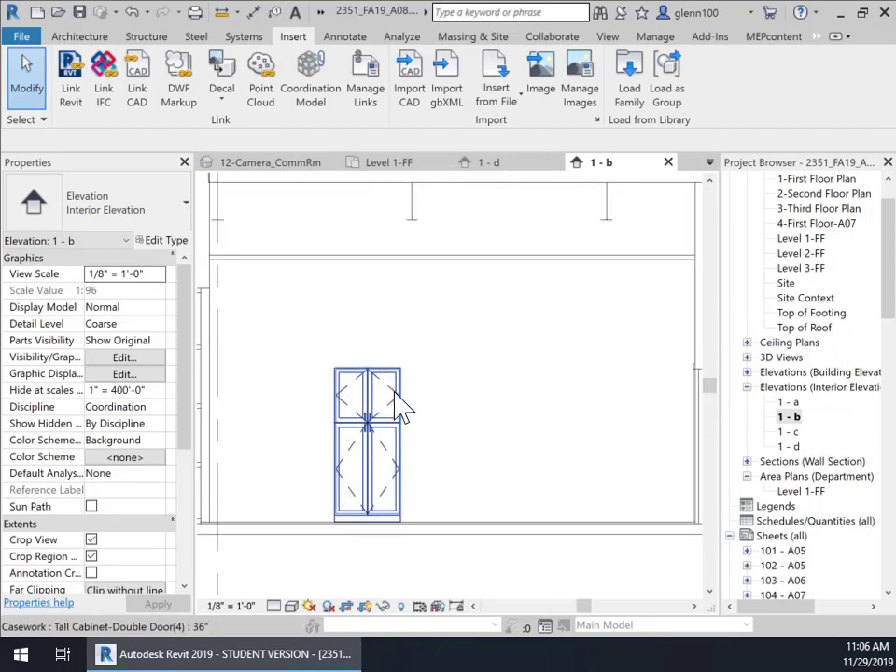
click(386, 421)
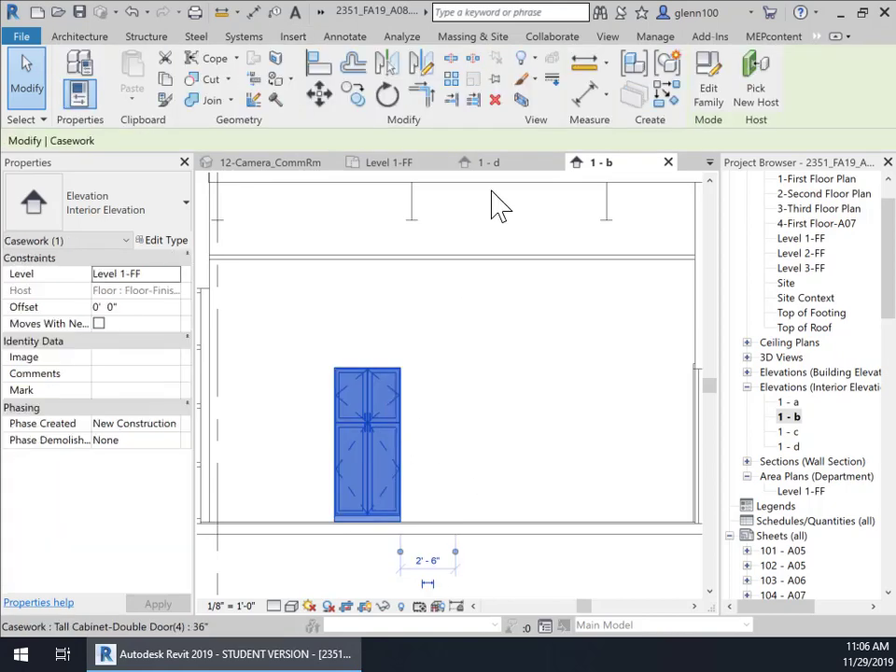
click(353, 95)
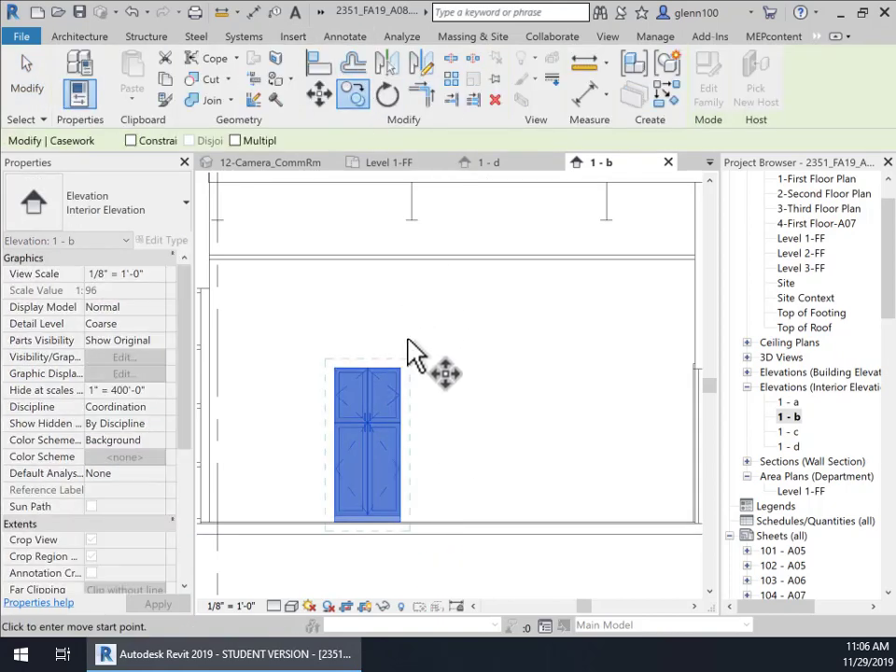
click(334, 368)
click(402, 365)
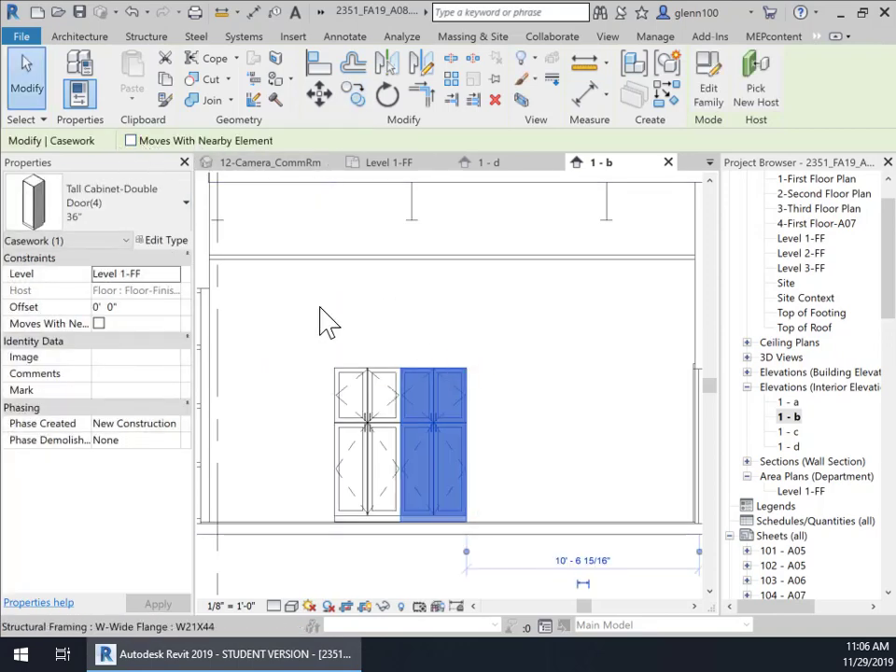
Step: Copy the second cabinet with the Multiple option, adding two flush copies to its right and one left of the row with a gap
click(387, 94)
key(c)
key(o)
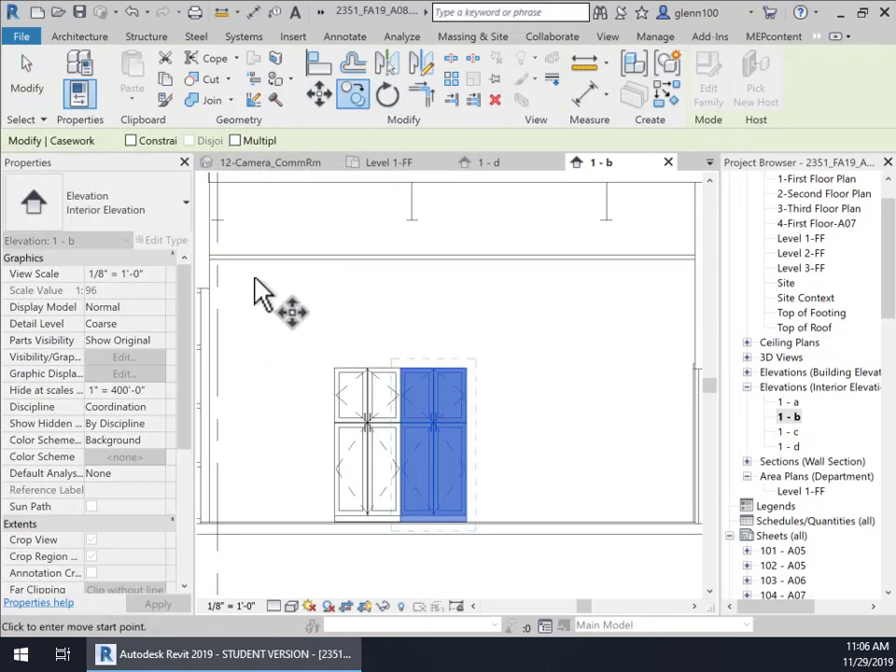
click(235, 140)
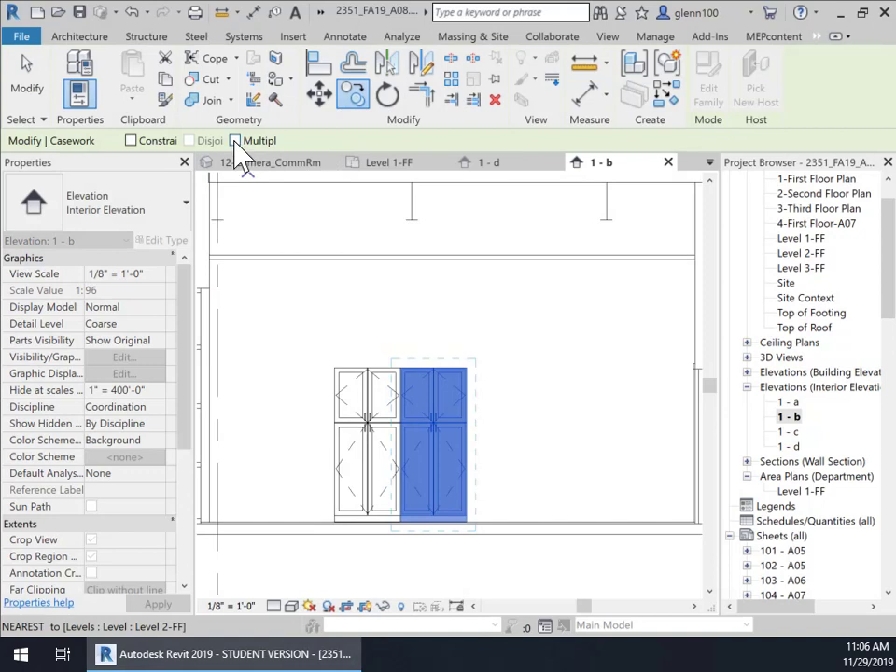
click(399, 368)
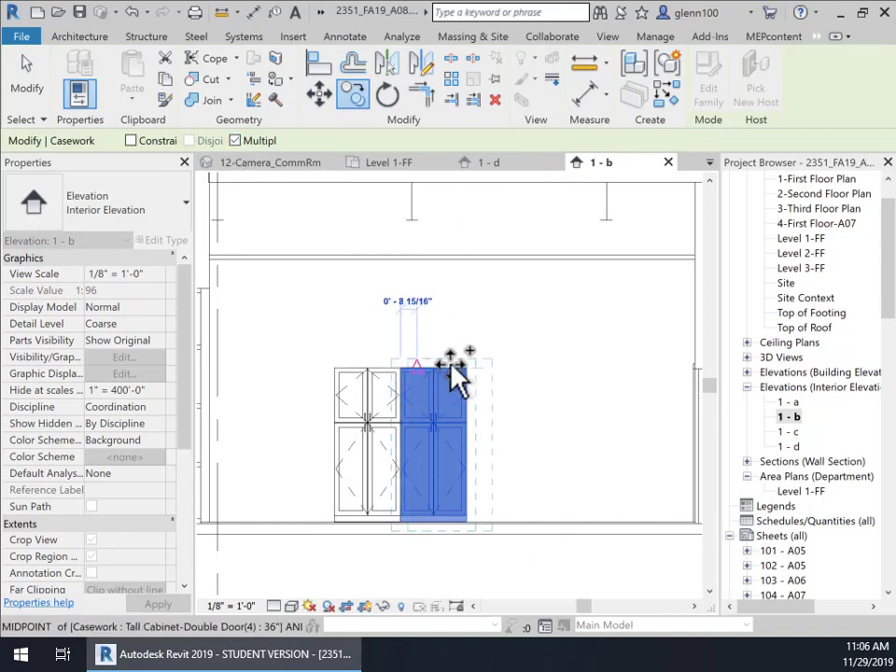
click(466, 366)
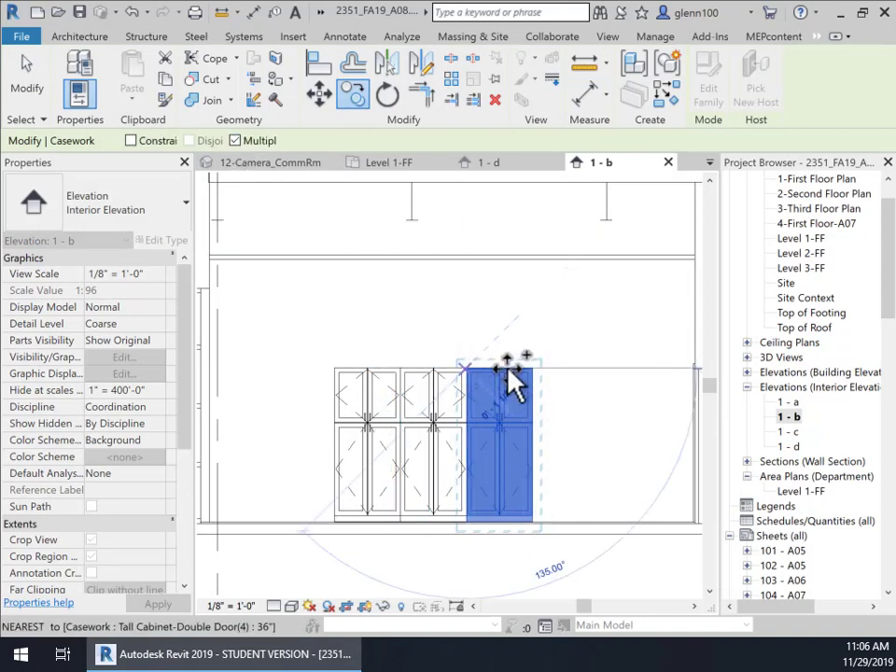
click(534, 367)
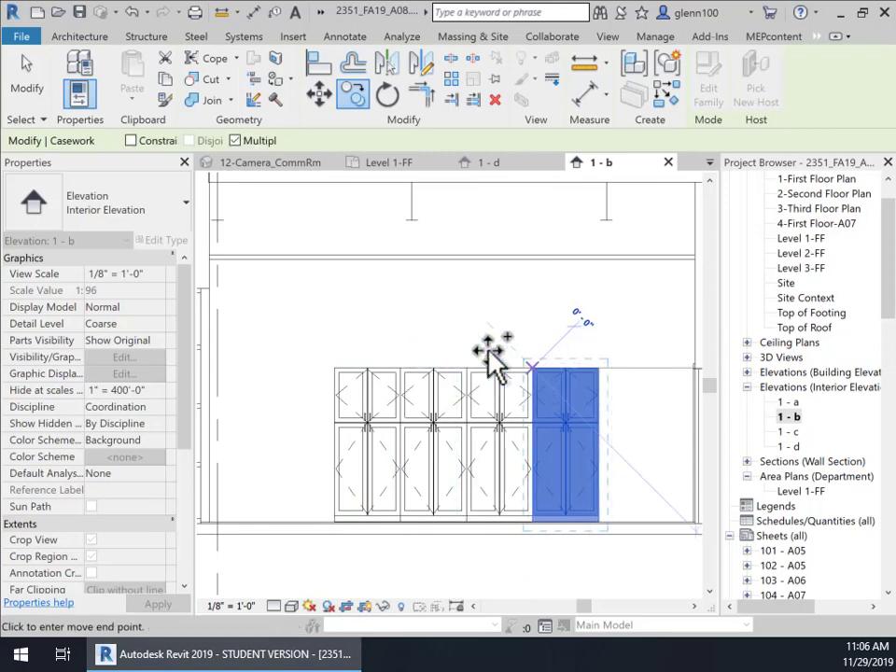
click(257, 361)
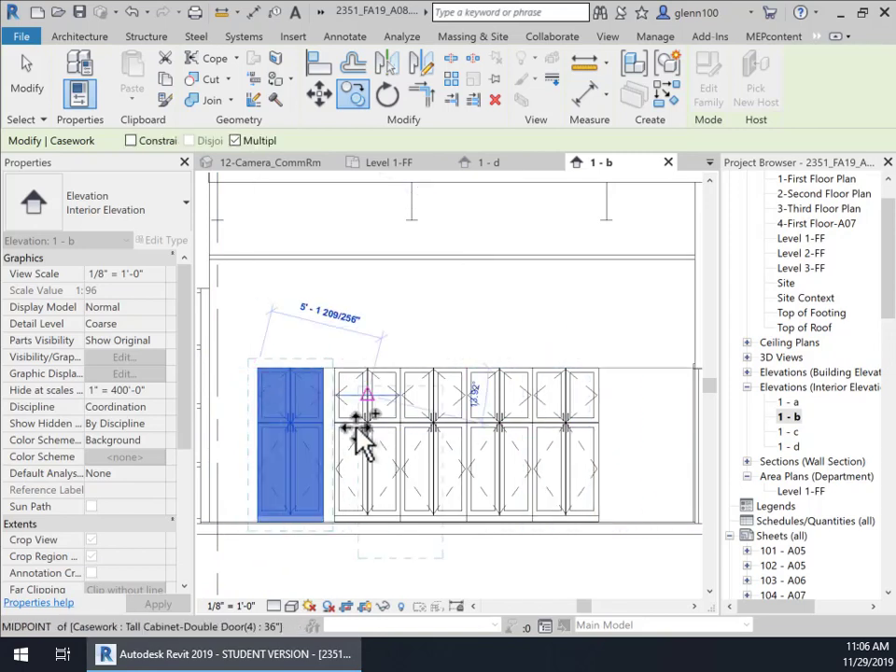
key(Escape)
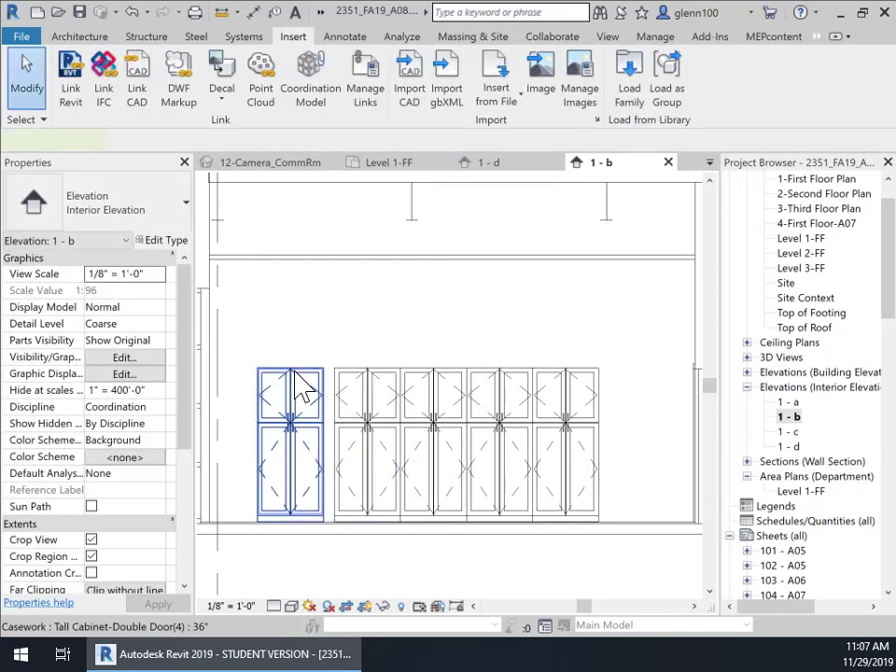
Step: Move the separate leftmost tall cabinet 6" to the right so it sits flush against the row of four in the elevation
click(304, 383)
scroll(317, 375, up, 3)
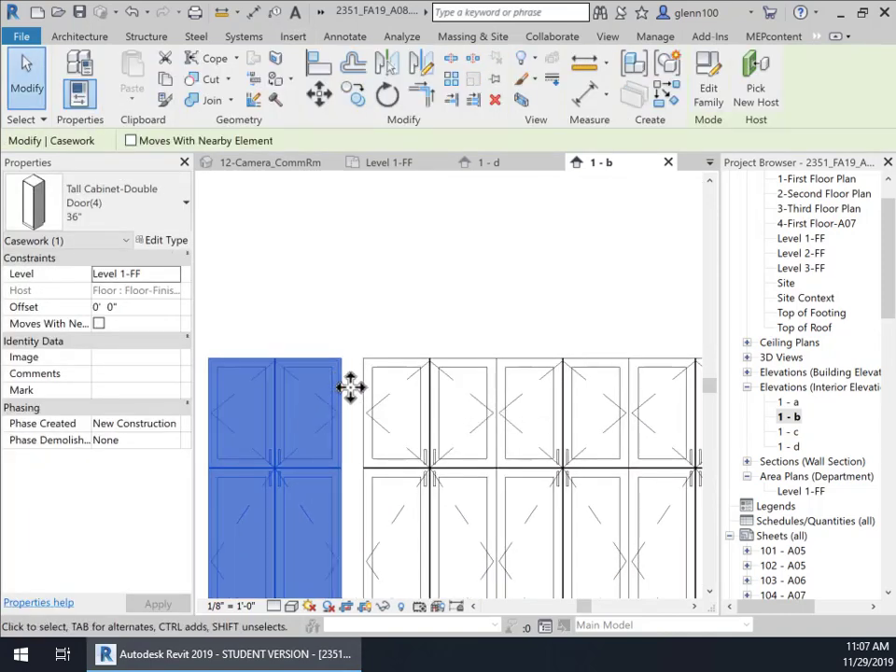
click(319, 94)
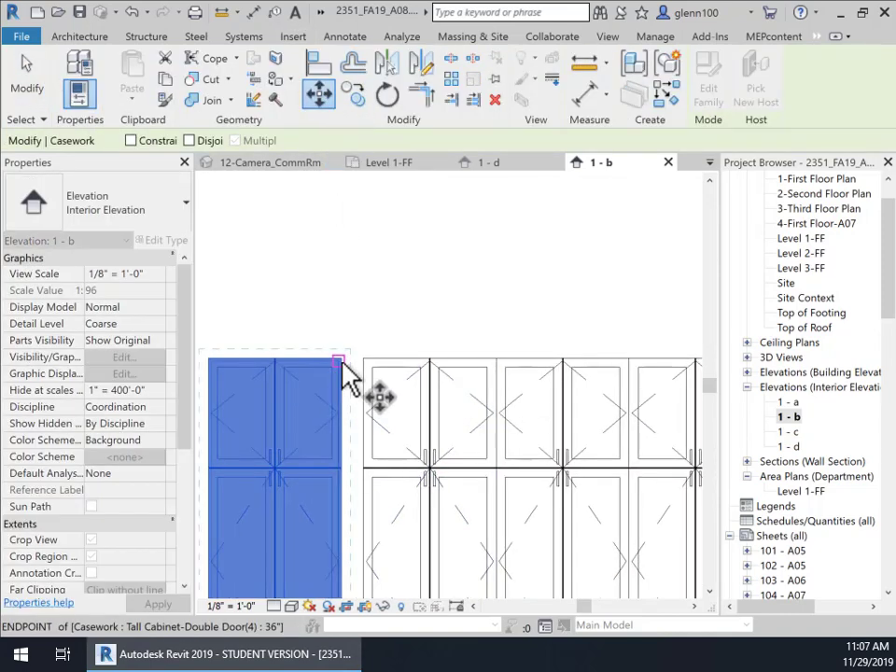
click(343, 359)
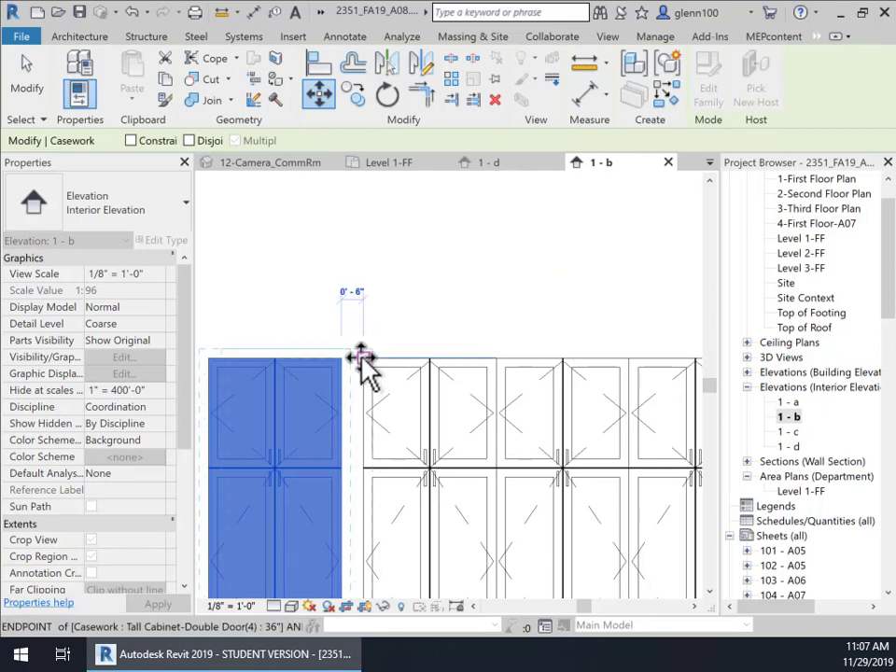
click(363, 358)
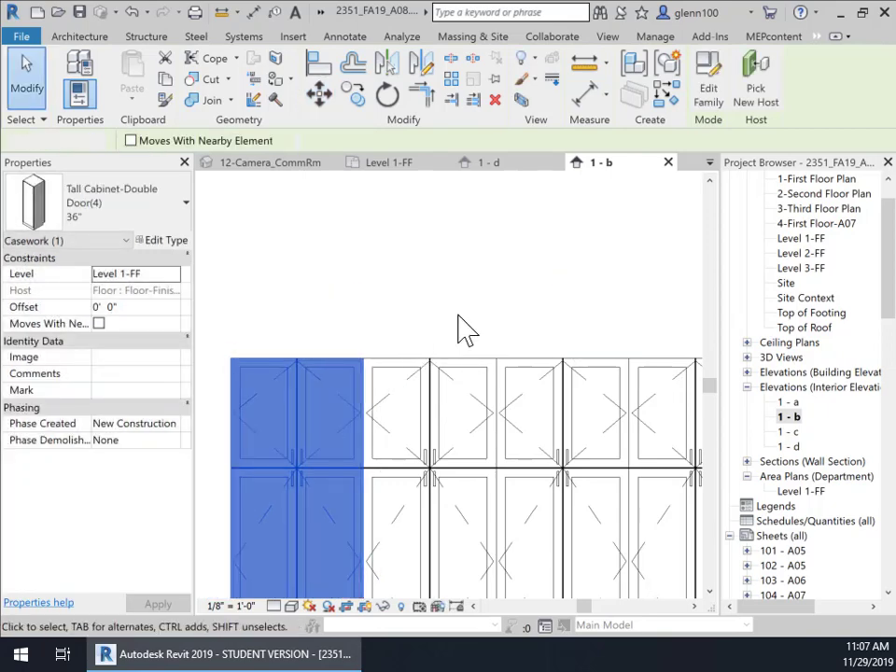
click(465, 325)
scroll(462, 322, down, 2)
scroll(453, 306, down, 2)
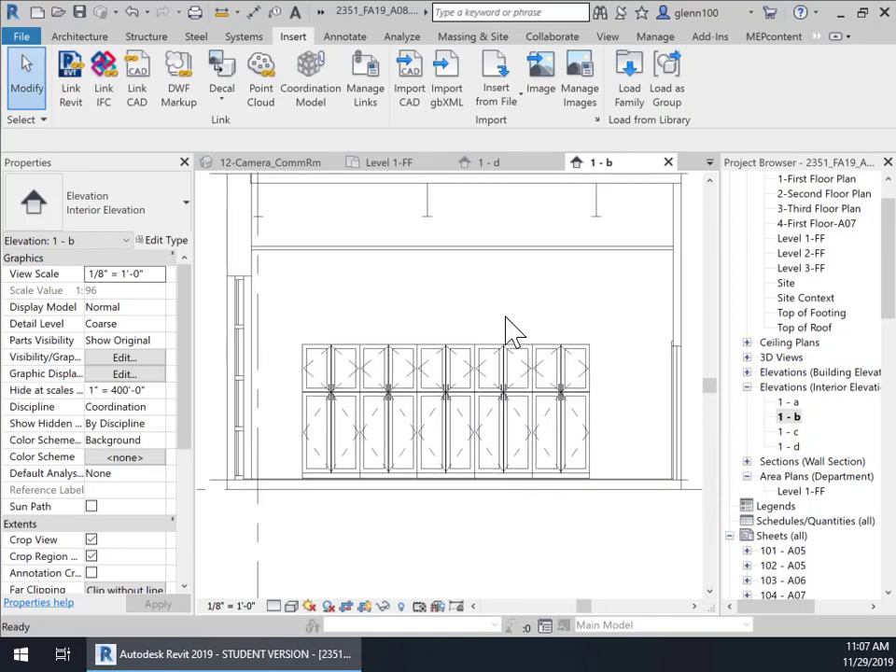
Step: Open the Level 1-FF floor plan at the row of tall cabinets
click(400, 163)
middle_drag(469, 336, 454, 379)
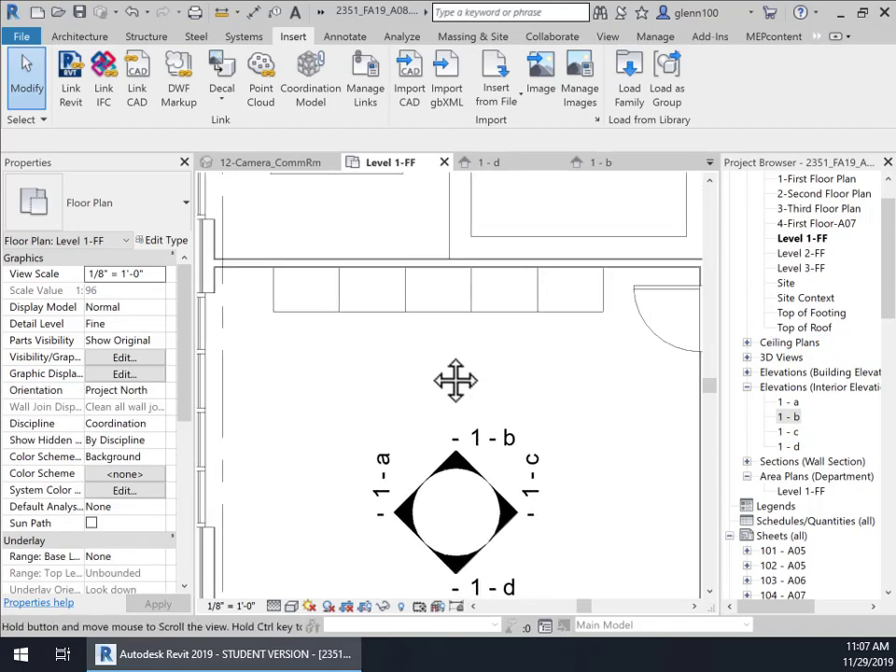
scroll(468, 371, down, 1)
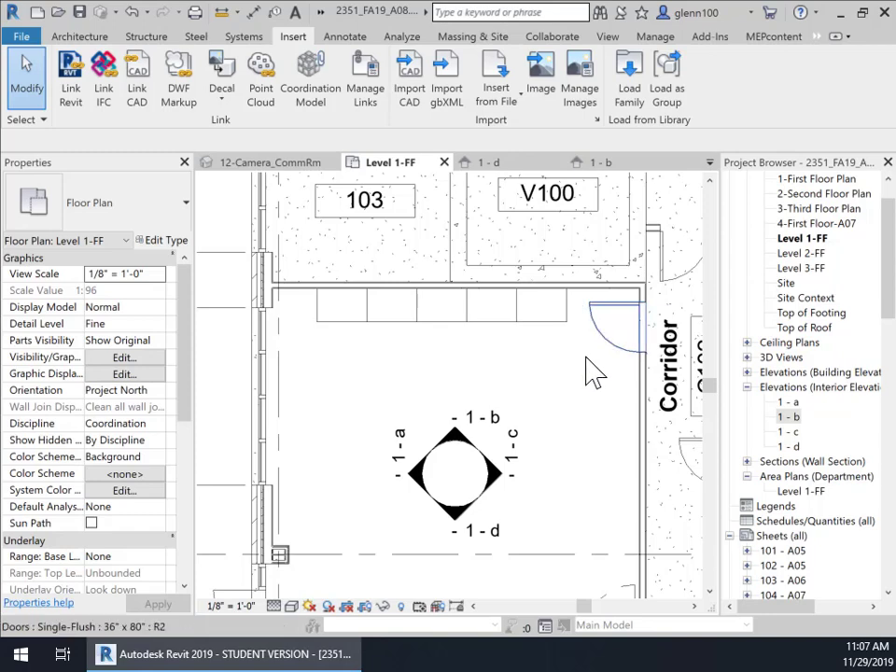
Step: Move all five tall cabinets together about 8" along the wall toward the corridor door
drag(602, 329, 556, 372)
click(489, 370)
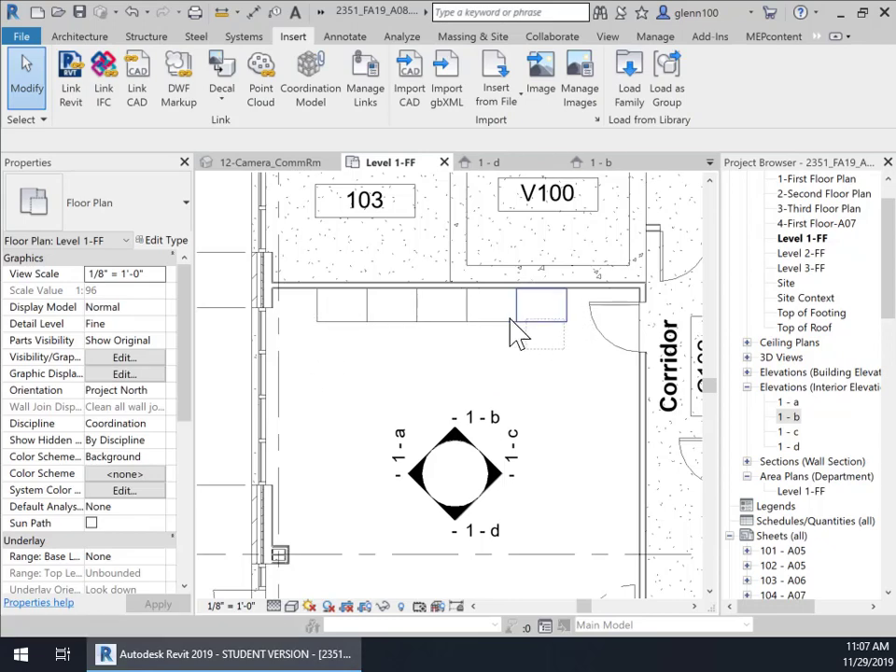
click(364, 311)
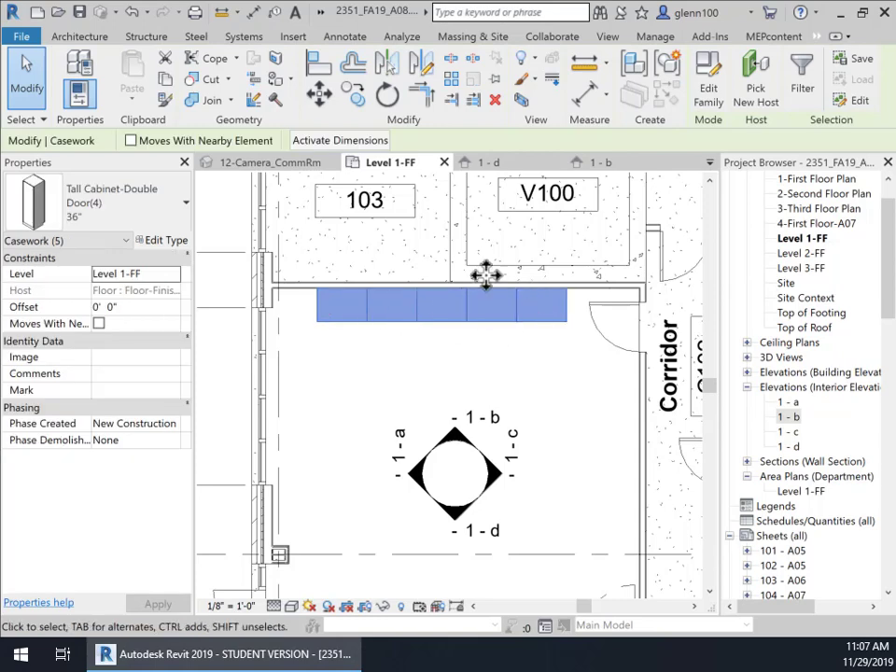
key(m)
key(v)
scroll(586, 317, up, 3)
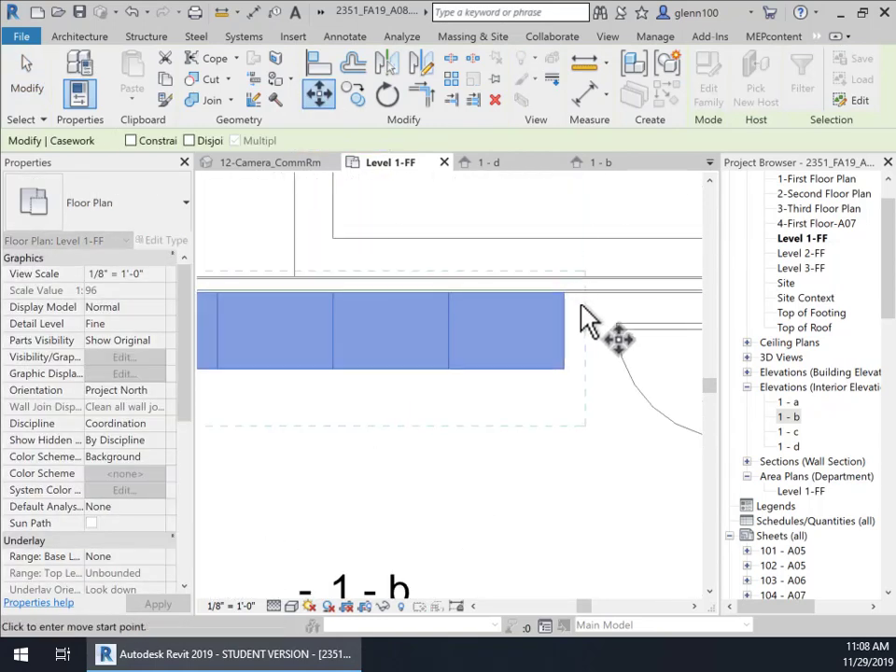
click(569, 295)
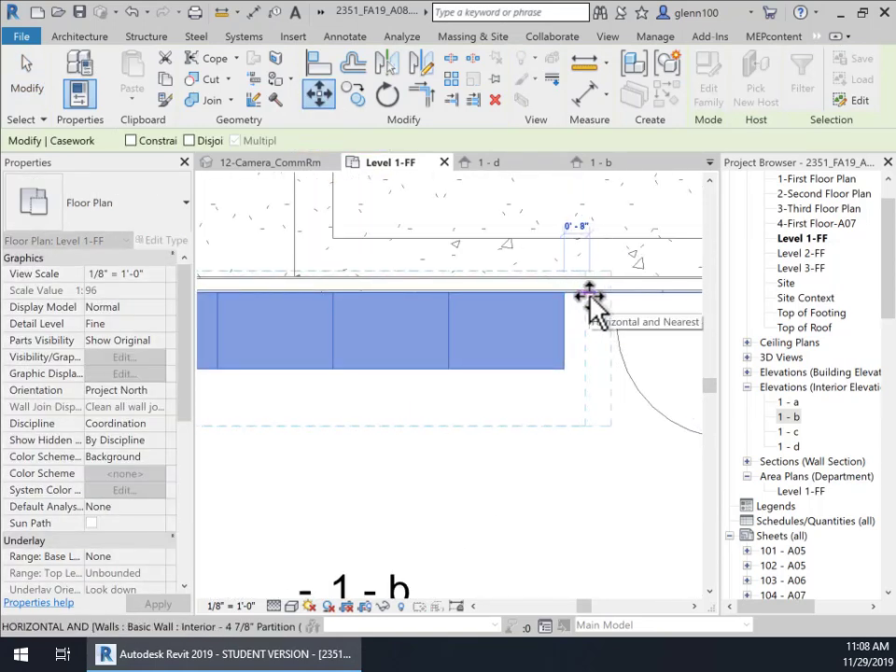
click(590, 294)
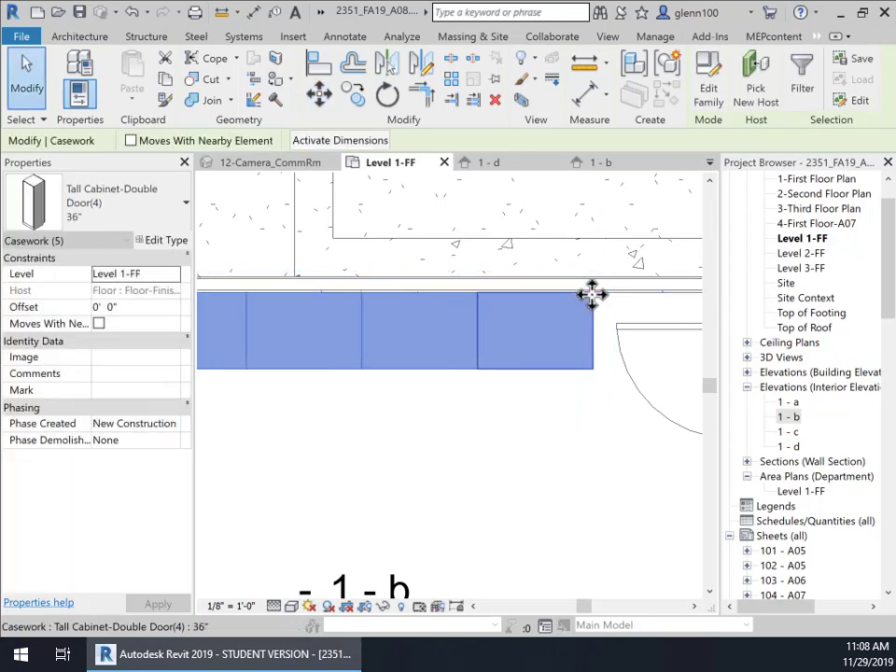
scroll(605, 430, down, 3)
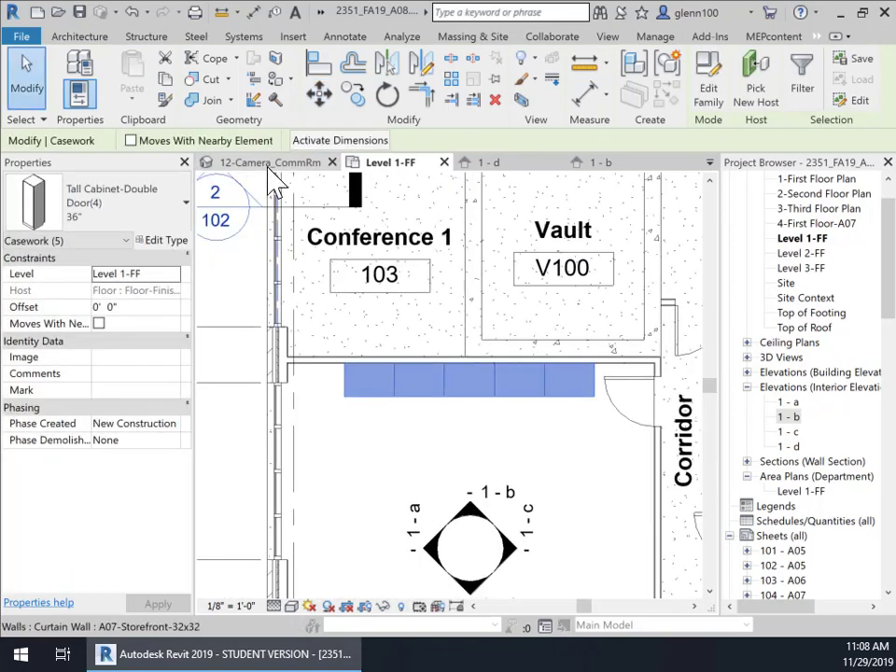
Step: Add an aligned dimension between the door-side end of the cabinet row and the corridor wall face
click(254, 12)
click(593, 445)
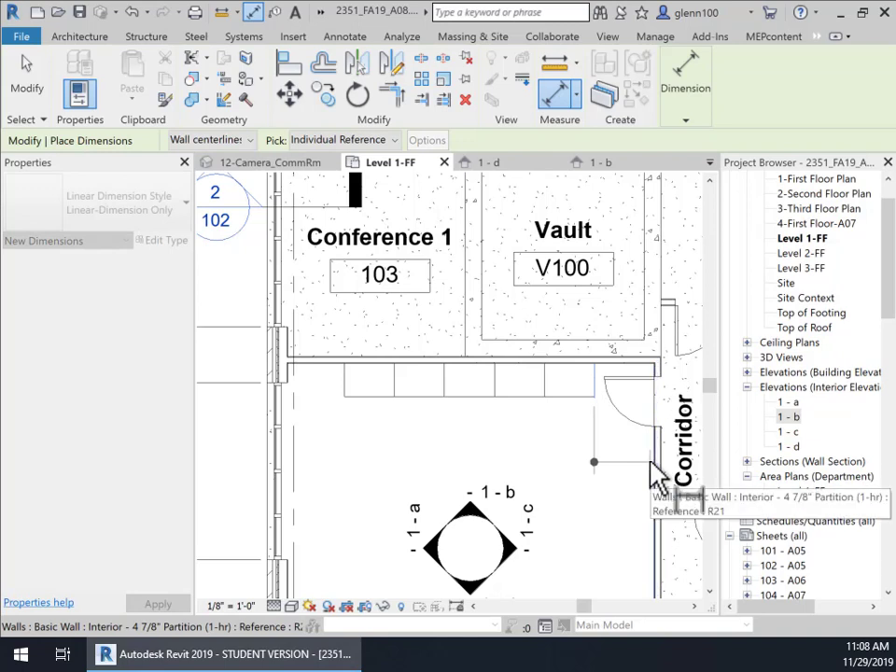
click(653, 462)
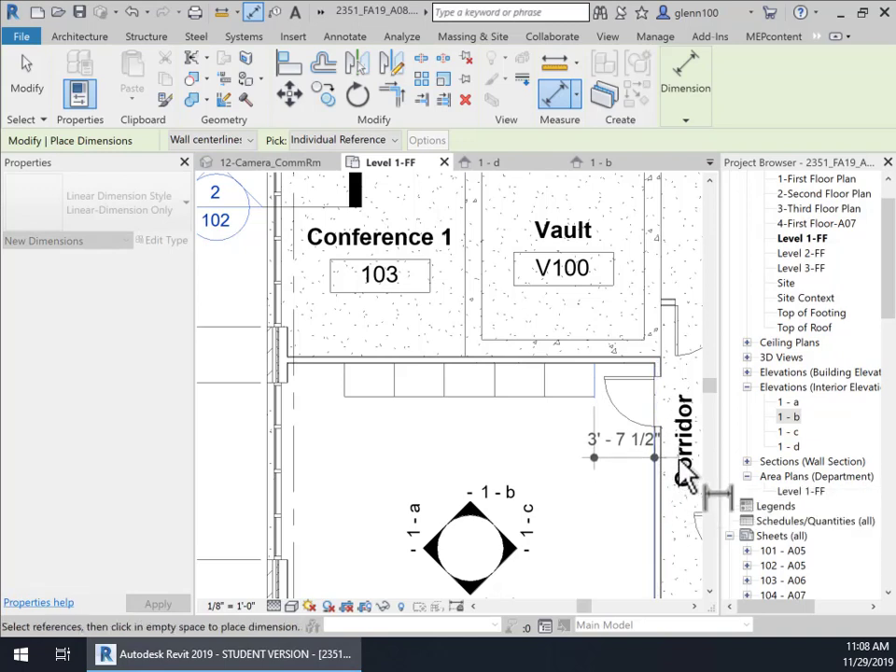
click(679, 474)
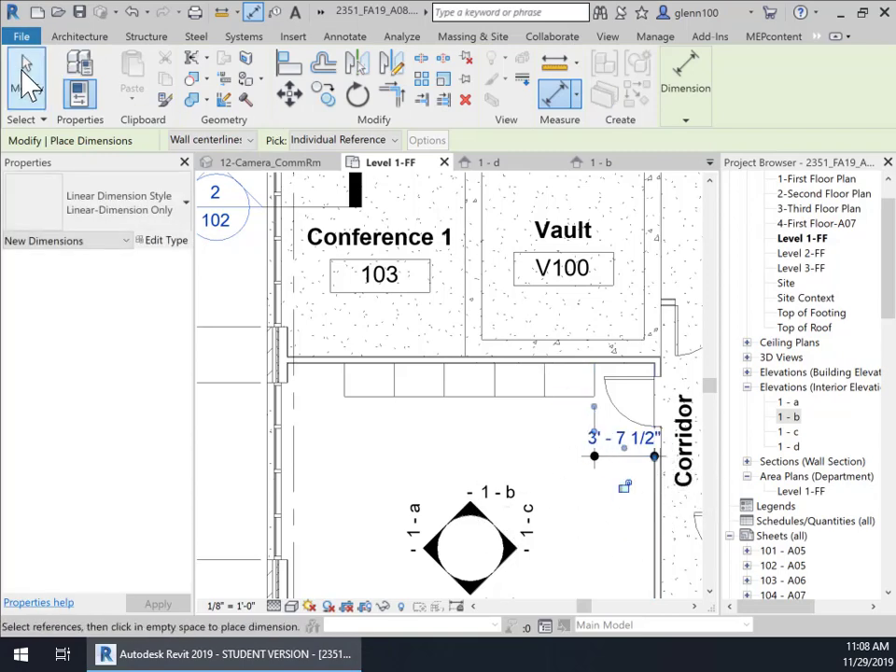
click(29, 84)
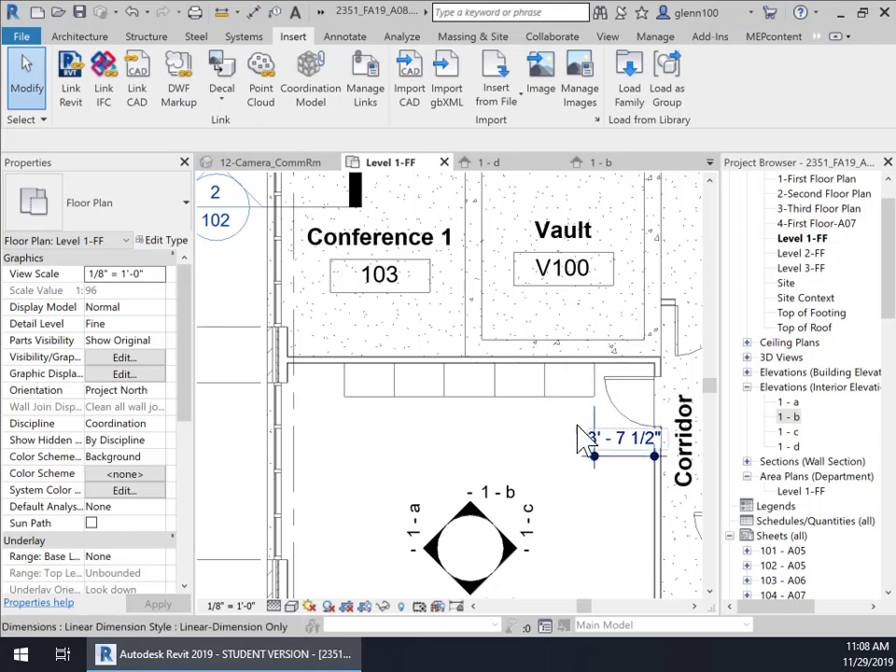
Step: Set the end cabinet nearest the door to 4' - 0" from the corridor wall using the placed dimension
click(364, 396)
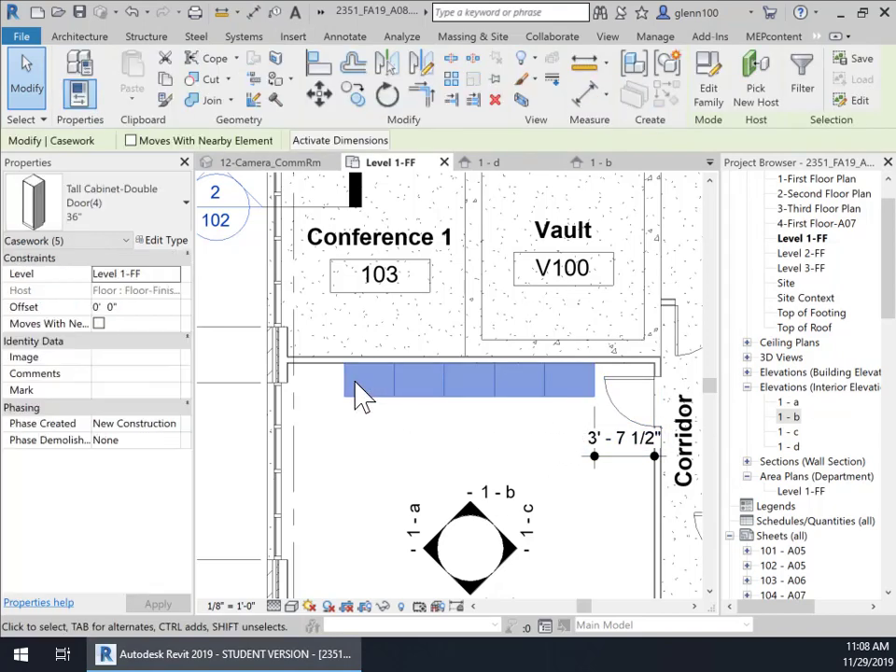
click(627, 453)
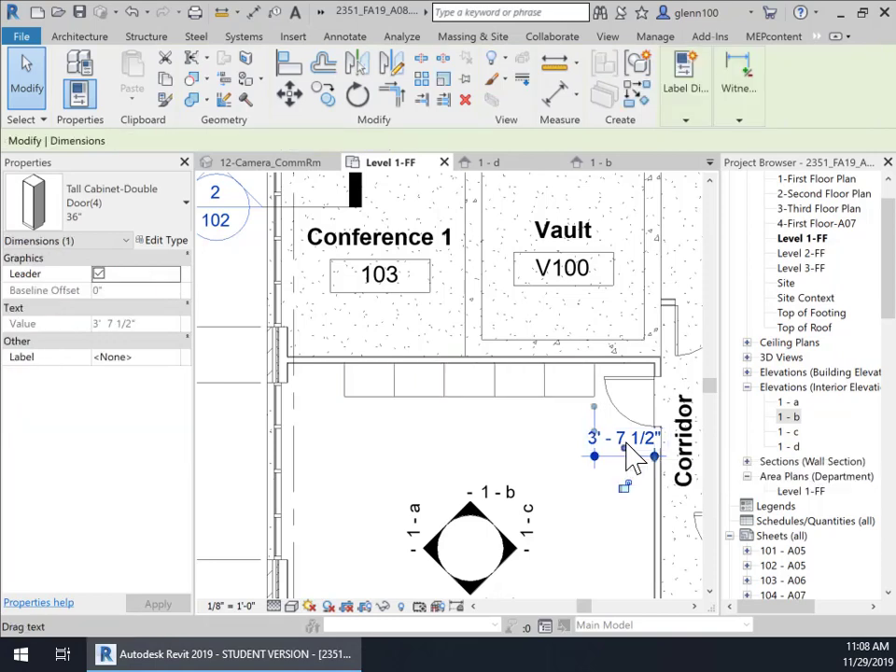
click(564, 396)
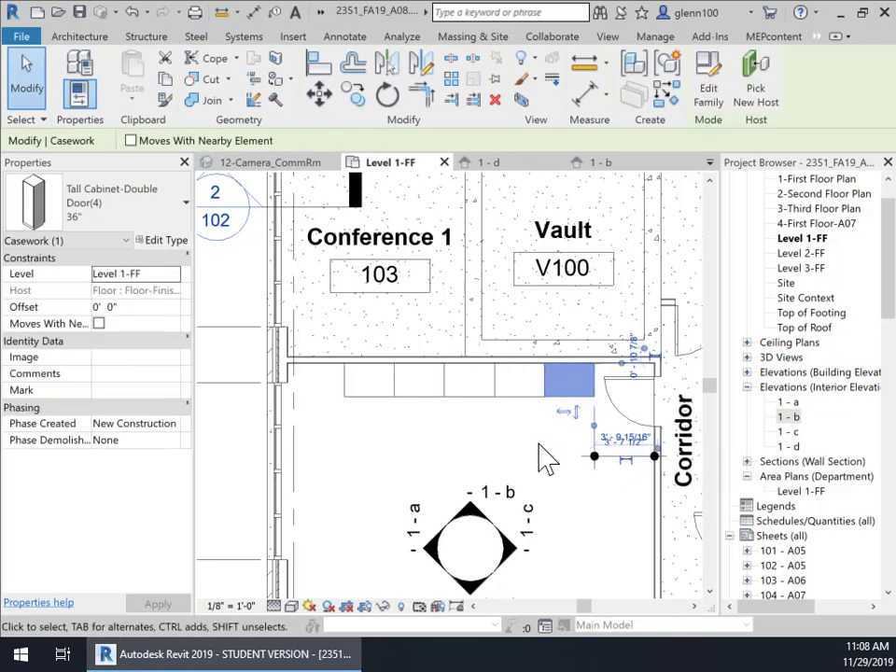
click(631, 450)
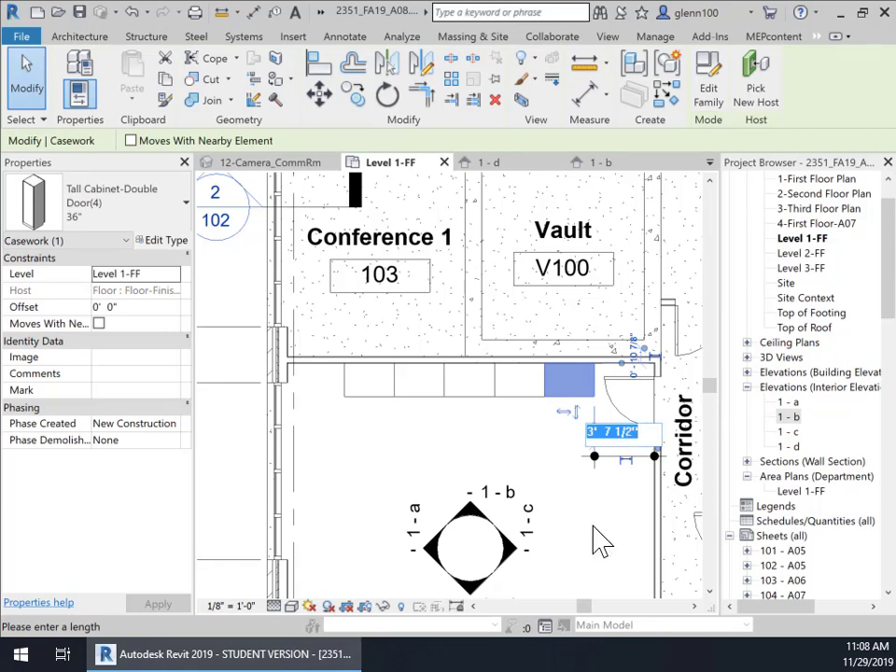
key(Return)
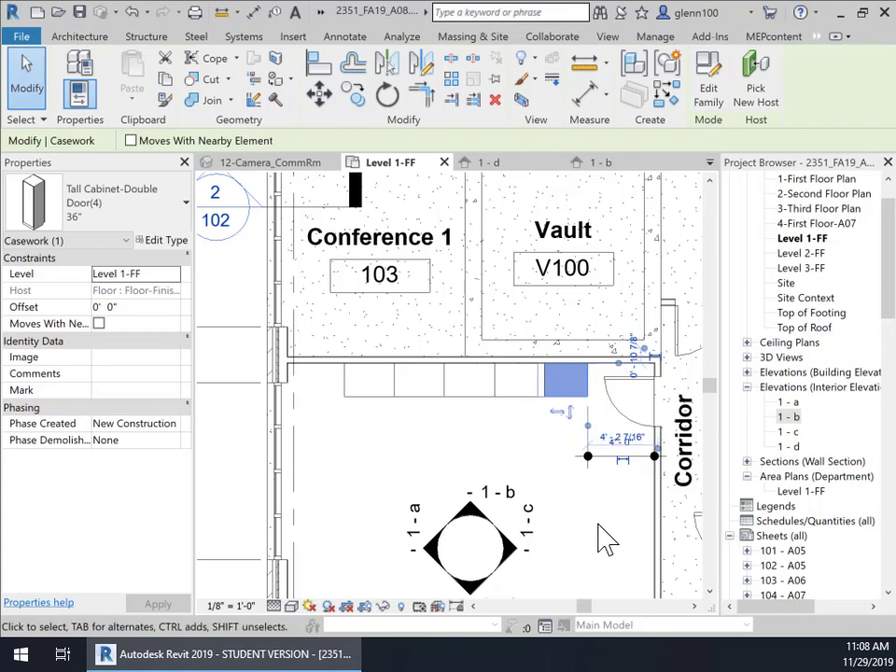
Step: Move the other four tall cabinets left along the wall, bringing their overlapping end to the end cabinet's left edge
click(535, 459)
drag(520, 422, 346, 397)
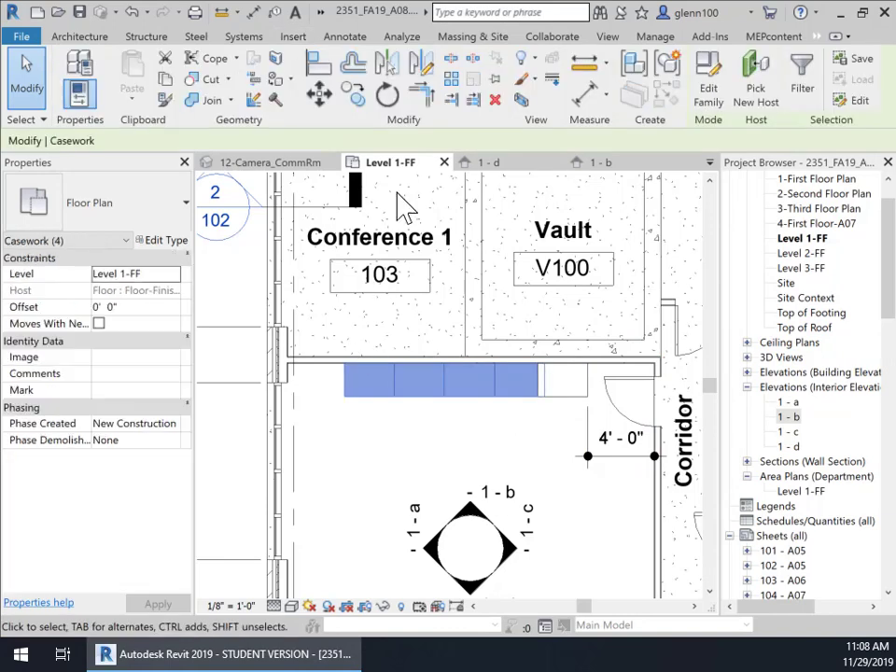
click(319, 93)
scroll(557, 420, up, 4)
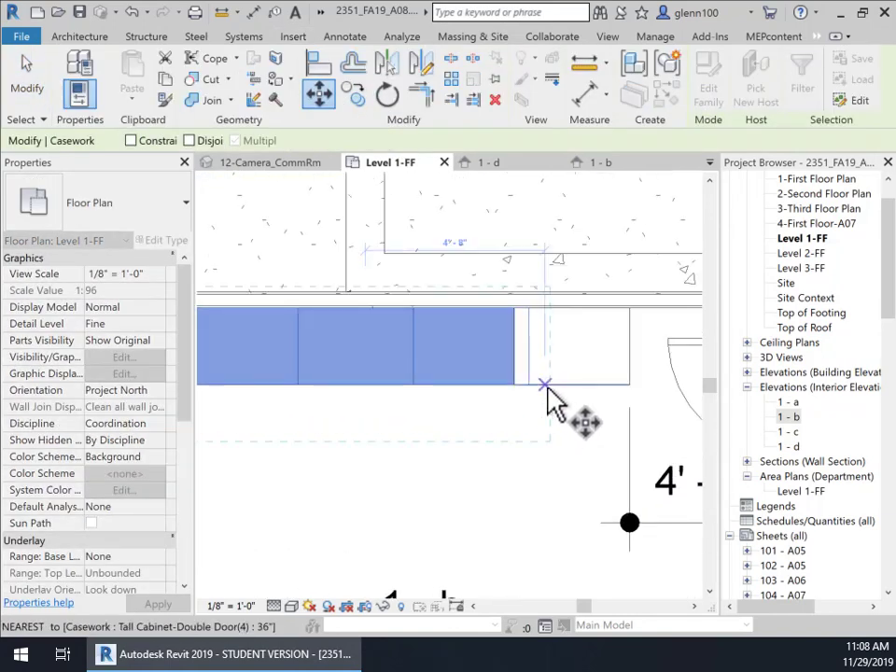
click(527, 388)
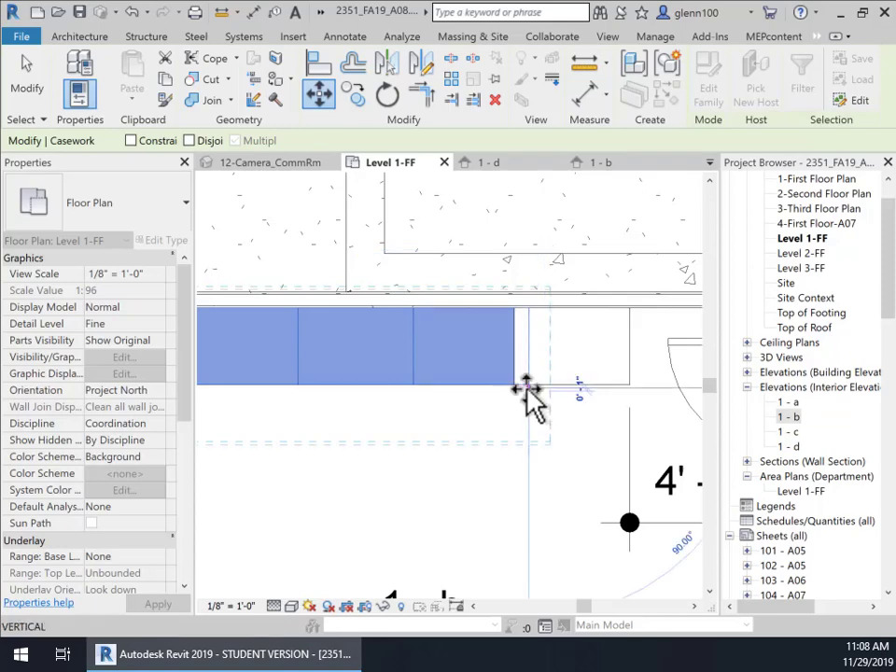
click(514, 386)
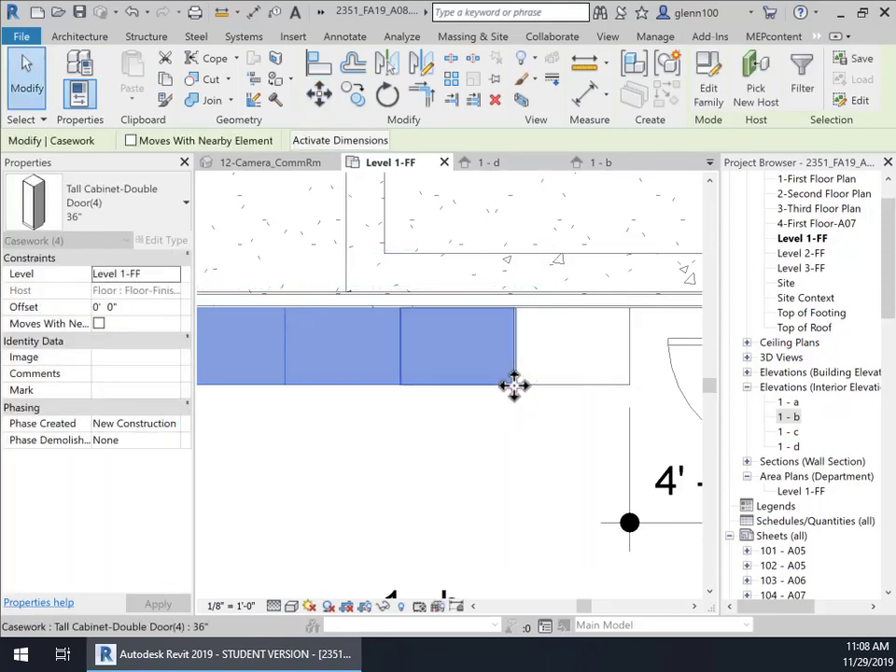
Step: Move the same four cabinets slightly left again so their corner snaps exactly to the end cabinet's corner
scroll(502, 473, down, 1)
scroll(505, 477, down, 1)
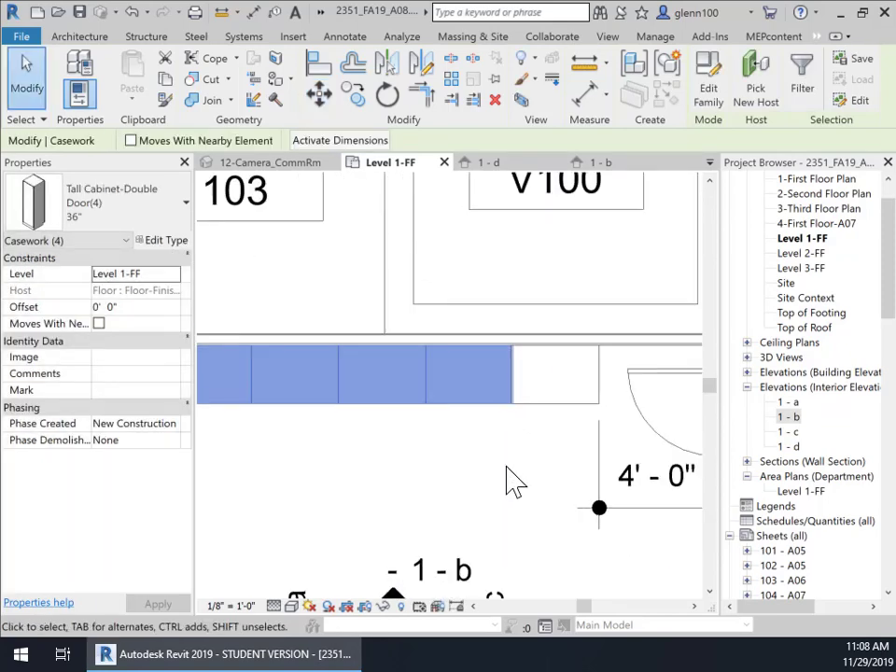
middle_drag(530, 500, 617, 471)
scroll(611, 429, up, 4)
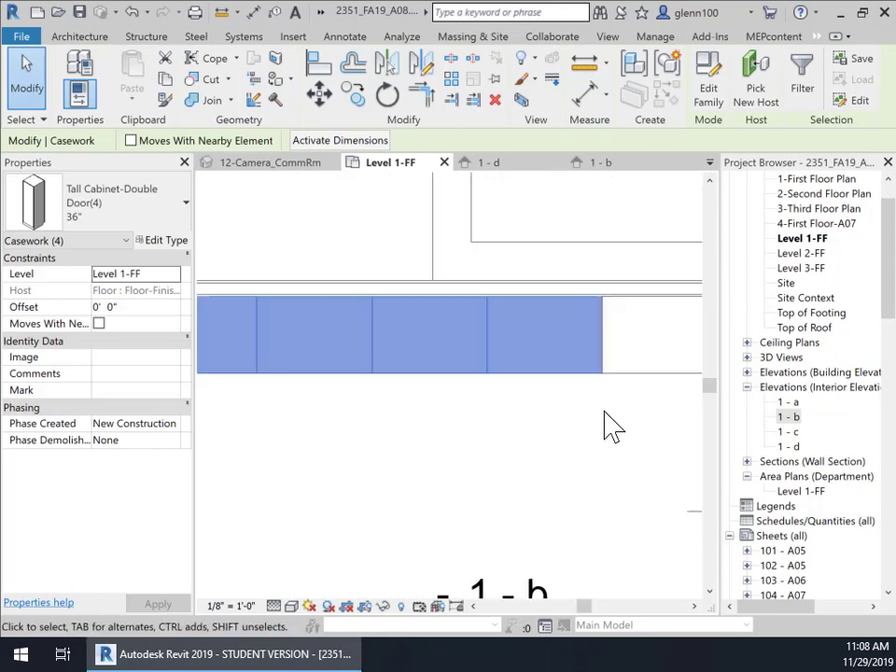
click(323, 99)
scroll(569, 373, up, 2)
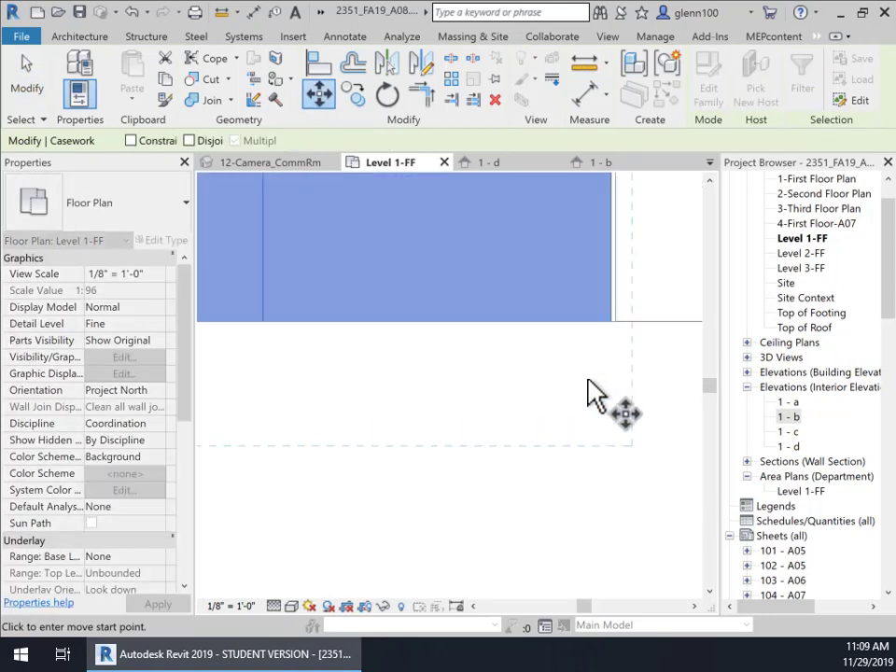
click(614, 321)
click(611, 320)
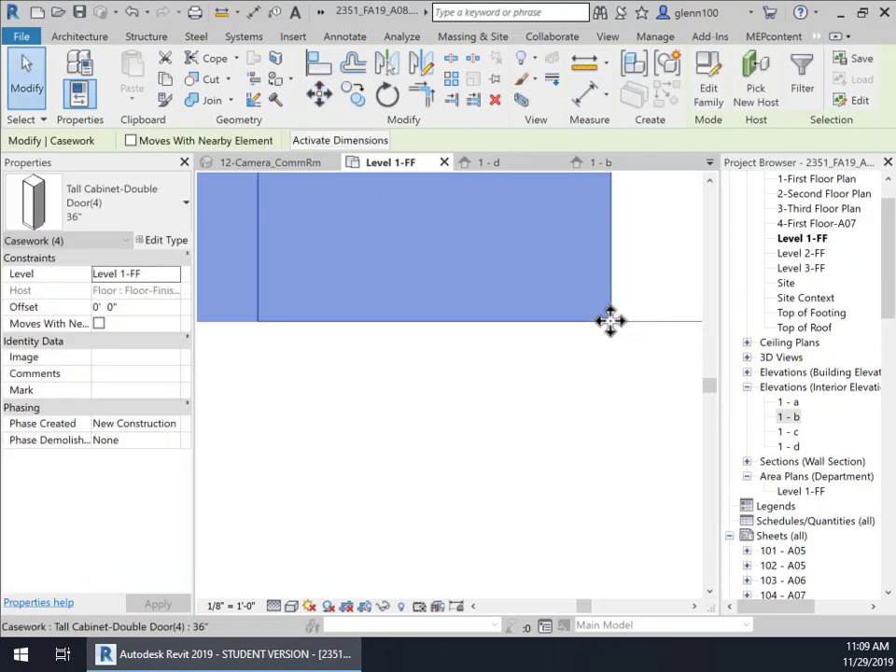
key(Escape)
scroll(535, 494, down, 3)
scroll(536, 496, down, 2)
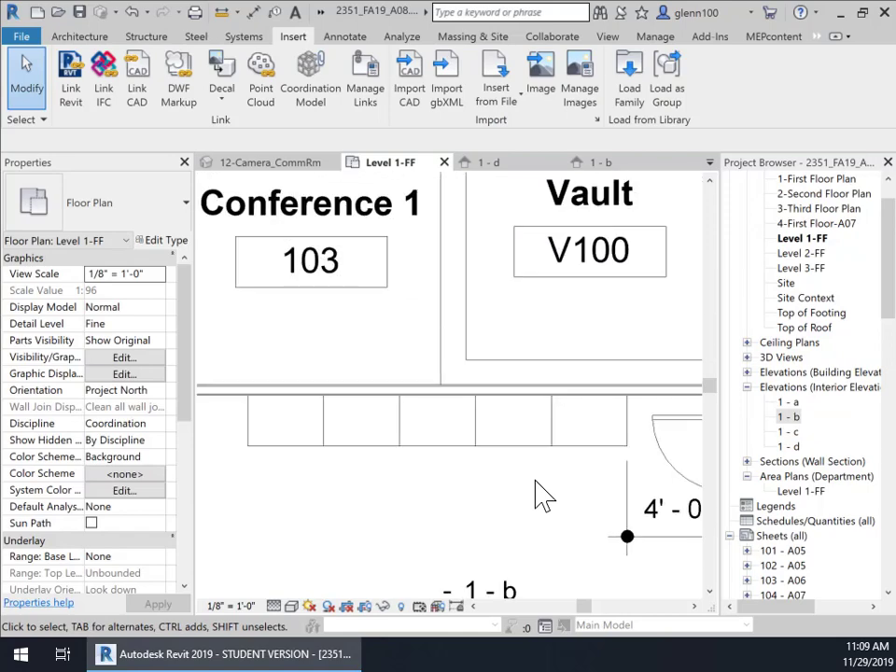
mouse_move(536, 495)
middle_down()
mouse_move(582, 424)
mouse_move(550, 431)
middle_up()
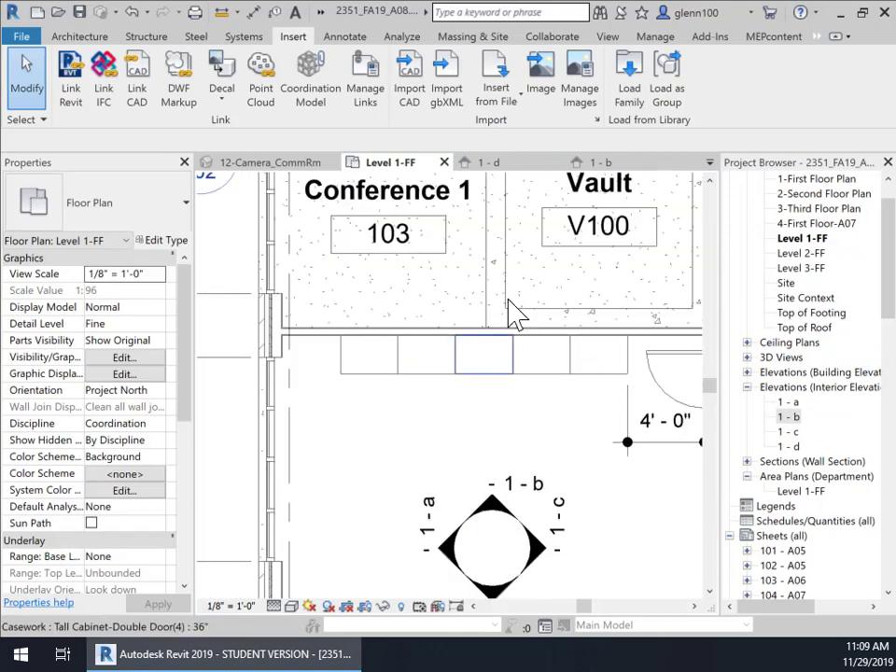
Step: Examine the cabinet row in the 1 - b interior elevation and switch to the 12-Camera_CommRm 3D view
click(601, 166)
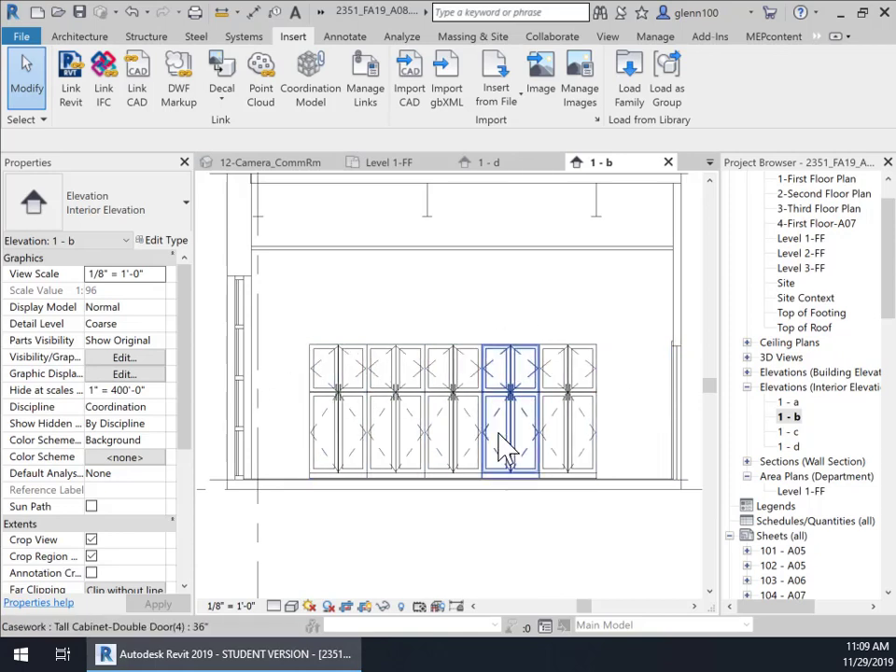
scroll(500, 447, down, 1)
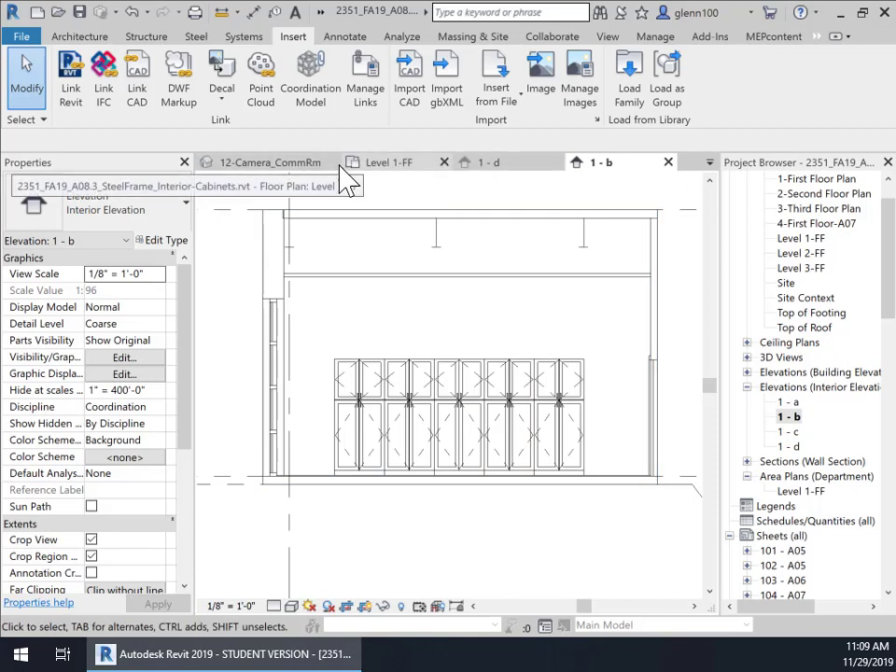
click(298, 168)
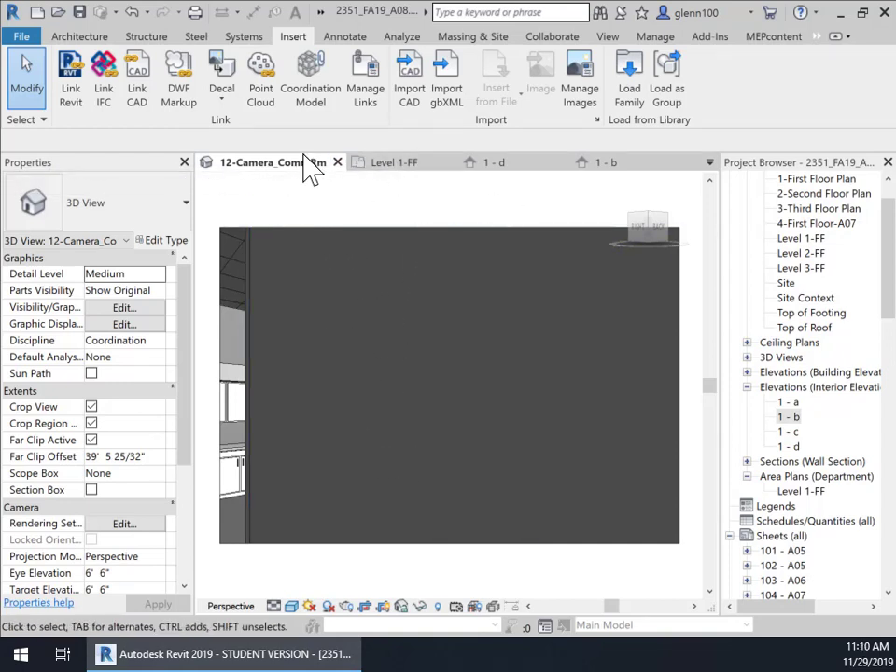
Step: Show the camera of the 12-Camera_CommRm 3D view in the Level 1-FF floor plan
click(411, 170)
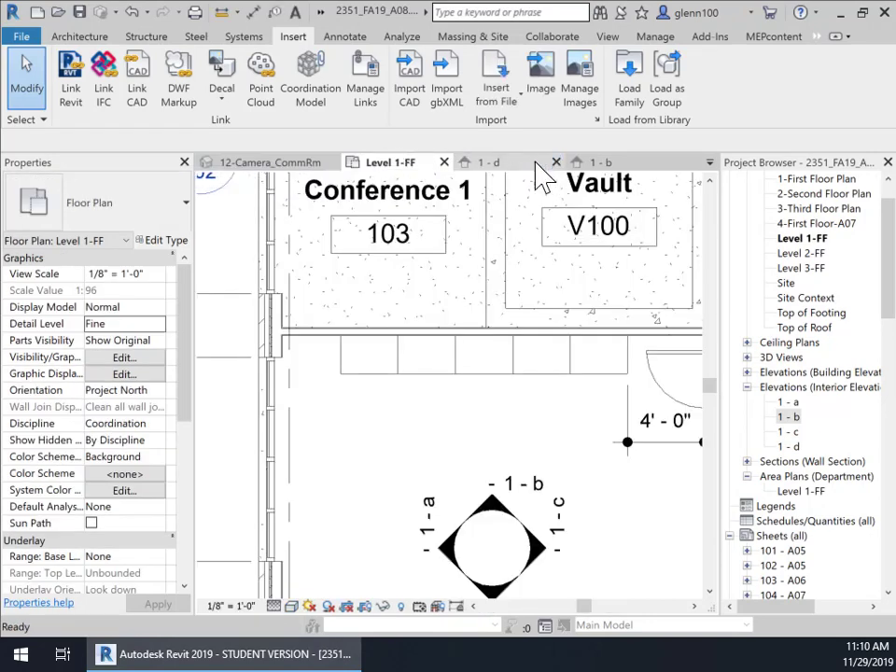
scroll(471, 470, down, 2)
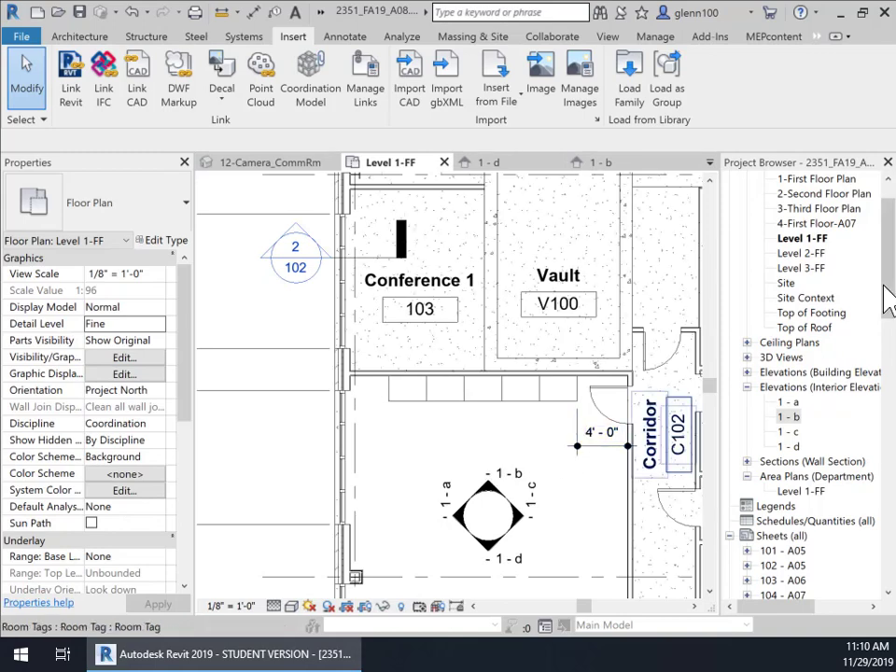
drag(881, 280, 770, 310)
click(747, 298)
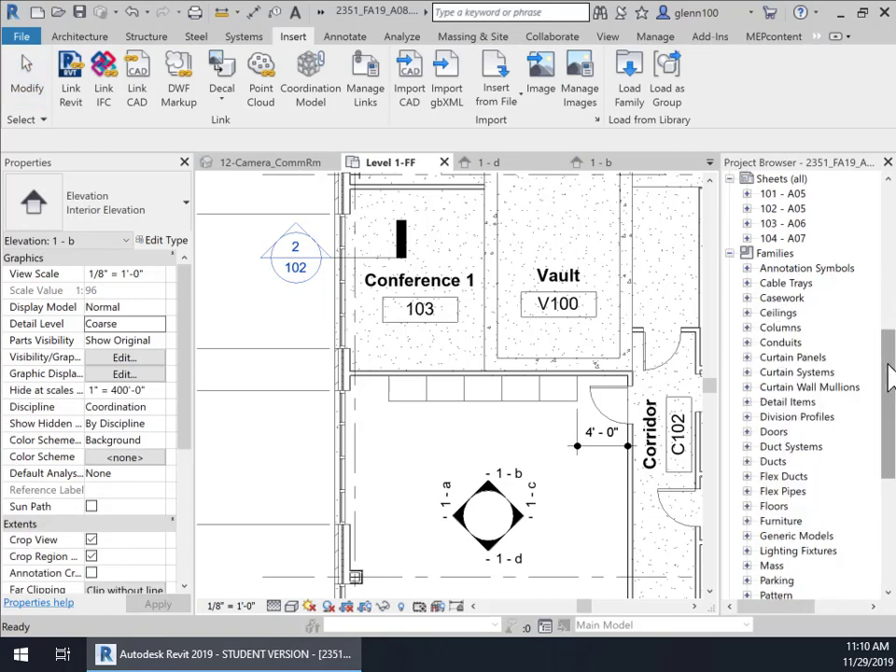
drag(885, 387, 869, 239)
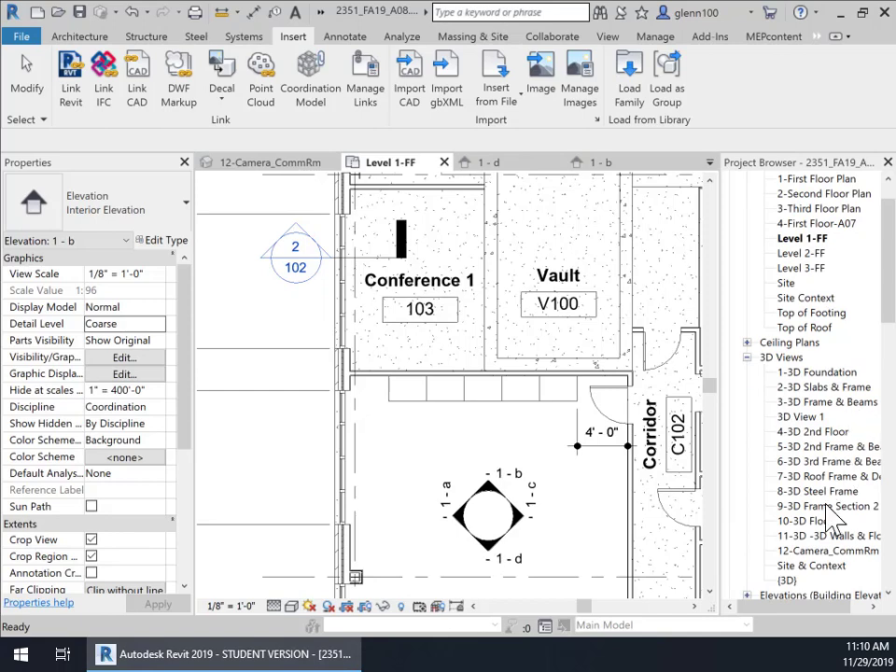
click(826, 550)
right_click(823, 550)
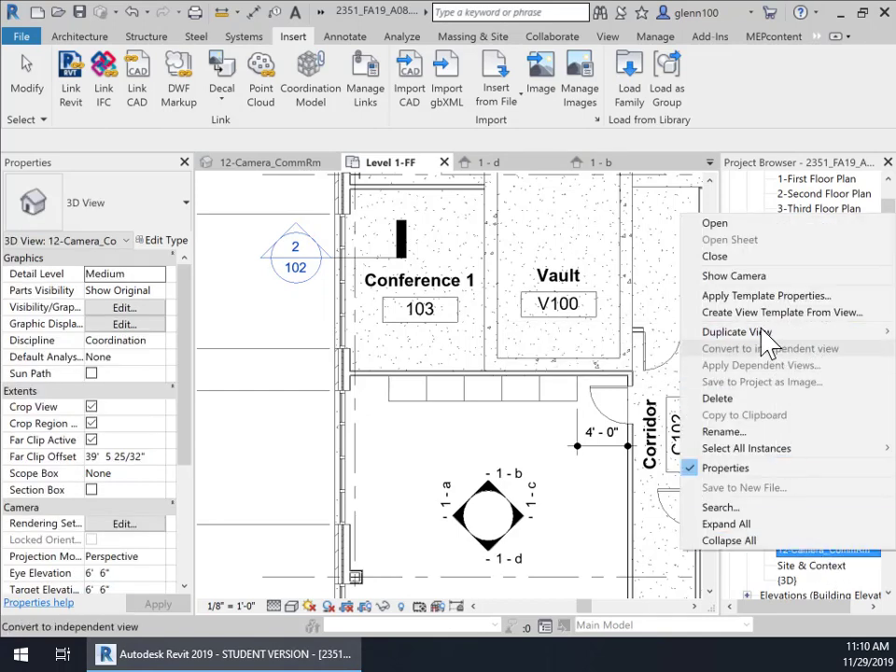
click(746, 276)
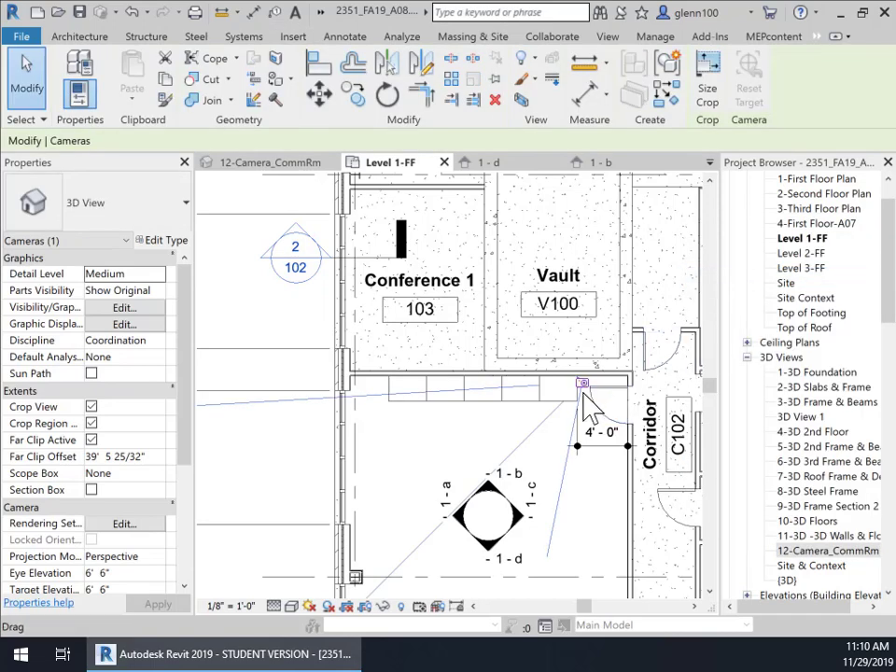
Step: Move the camera off the cabinet row to the community room's corridor door swing, and check the result in the 12-Camera_CommRm view
mouse_move(585, 403)
mouse_down()
mouse_move(516, 392)
mouse_move(575, 396)
mouse_up()
drag(581, 384, 613, 409)
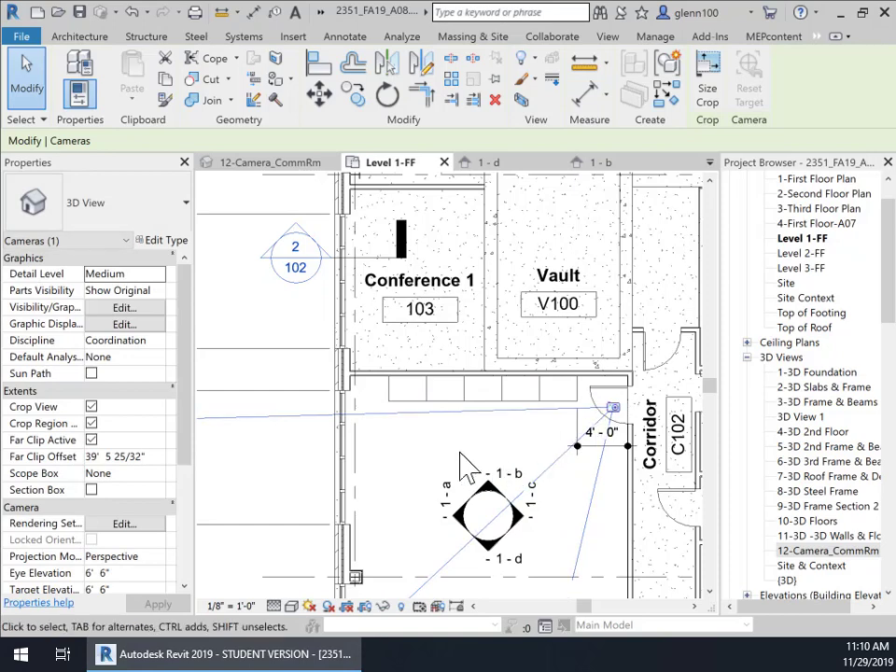
click(442, 474)
scroll(446, 449, down, 3)
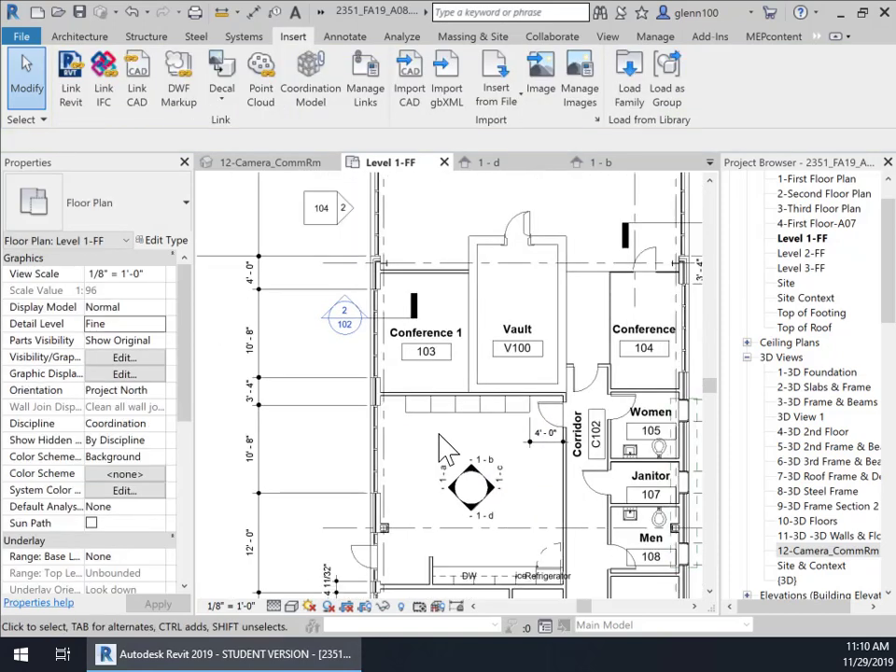
middle_drag(474, 417, 481, 352)
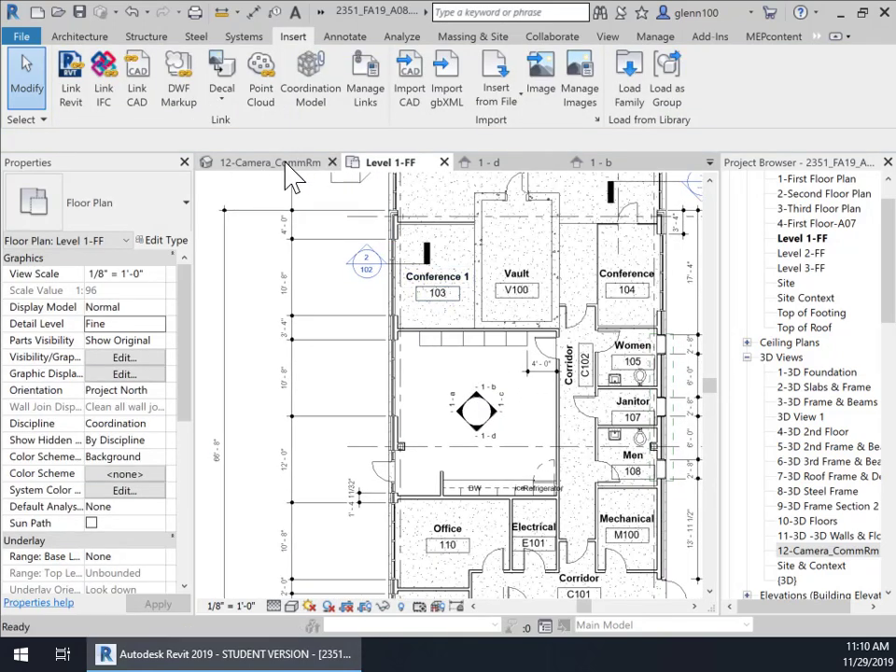
click(292, 166)
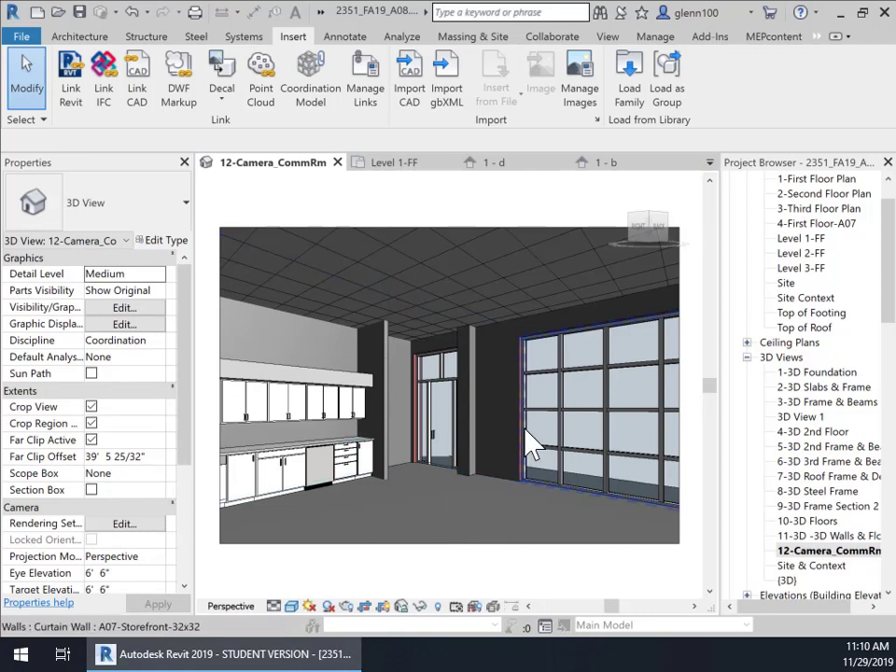